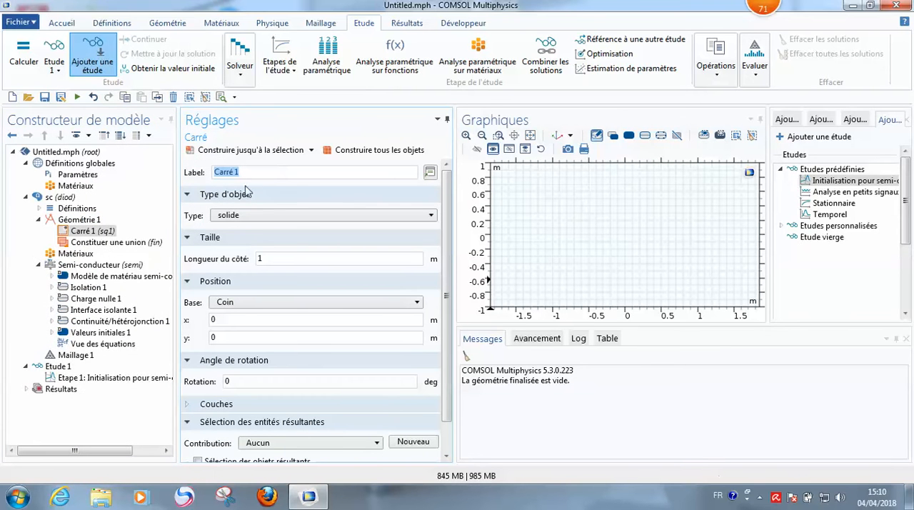
Step: Set the side length of Carré 1 to 10[um], build all objects and fit the geometry in the graphics view
{"action": "left_click", "coordinate": [91, 230]}
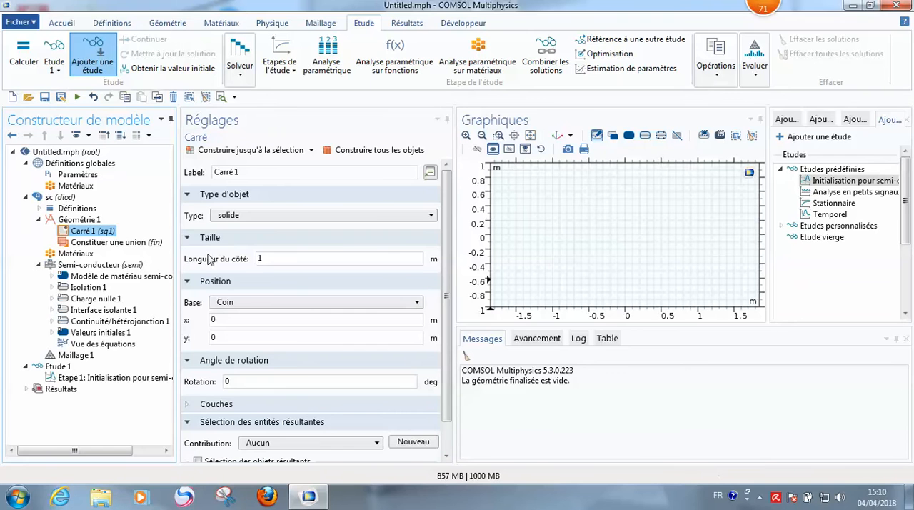
{"action": "left_click", "coordinate": [263, 259]}
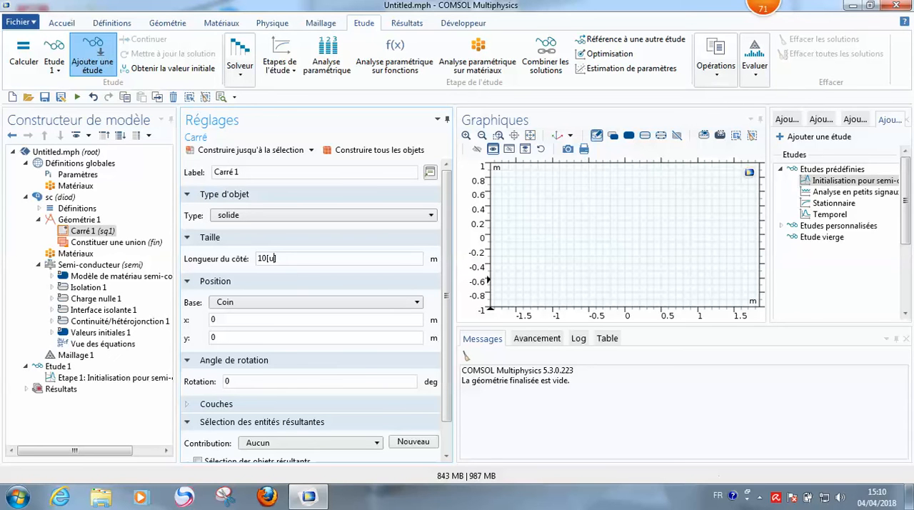
{"action": "left_click", "coordinate": [330, 150]}
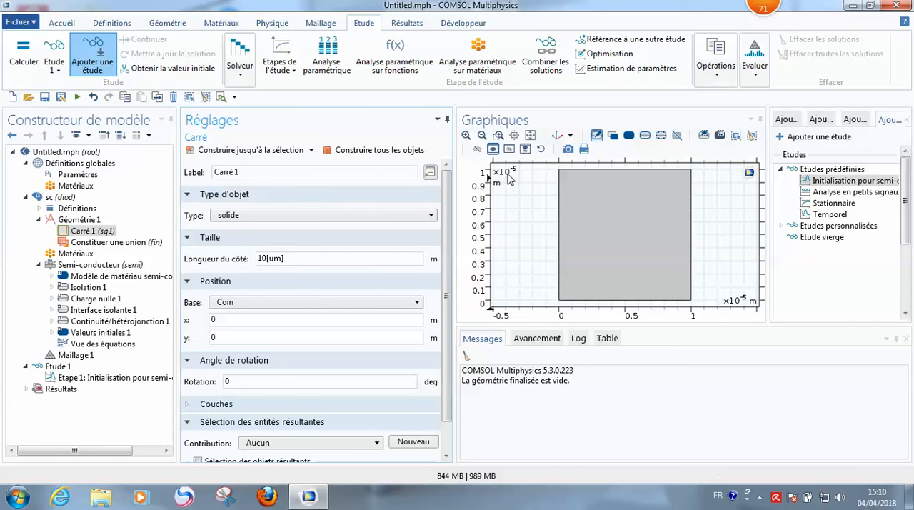
{"action": "left_click", "coordinate": [536, 138]}
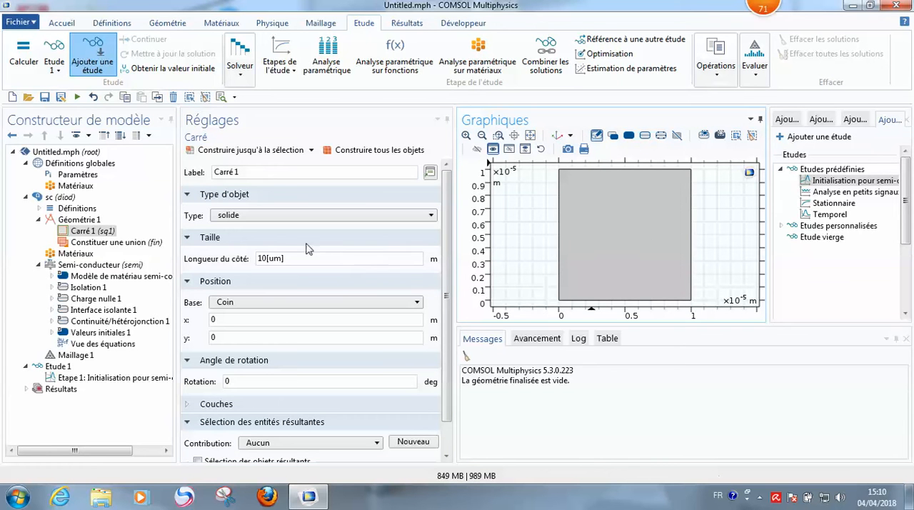
{"action": "left_click", "coordinate": [375, 150]}
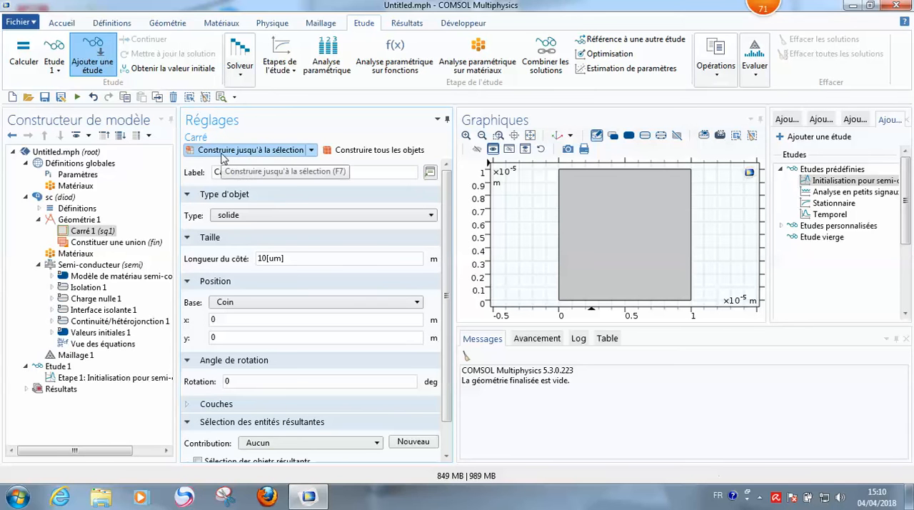
{"action": "left_click", "coordinate": [312, 150]}
{"action": "left_click", "coordinate": [287, 170]}
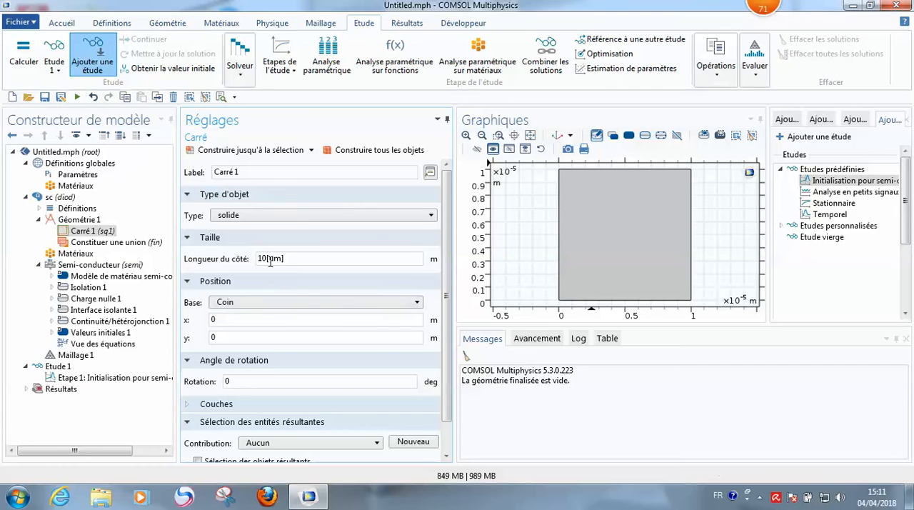
Step: Change the square's base position to Centre, rebuild all objects and fit the geometry in the graphics view
{"action": "scroll", "coordinate": [257, 262], "scroll_direction": "down", "scroll_amount": 1}
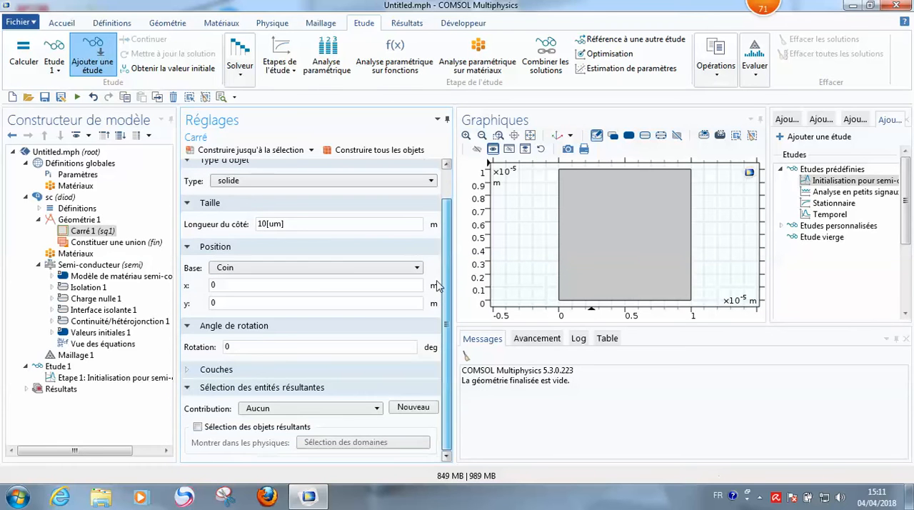
{"action": "left_click", "coordinate": [229, 268]}
{"action": "left_click", "coordinate": [234, 291]}
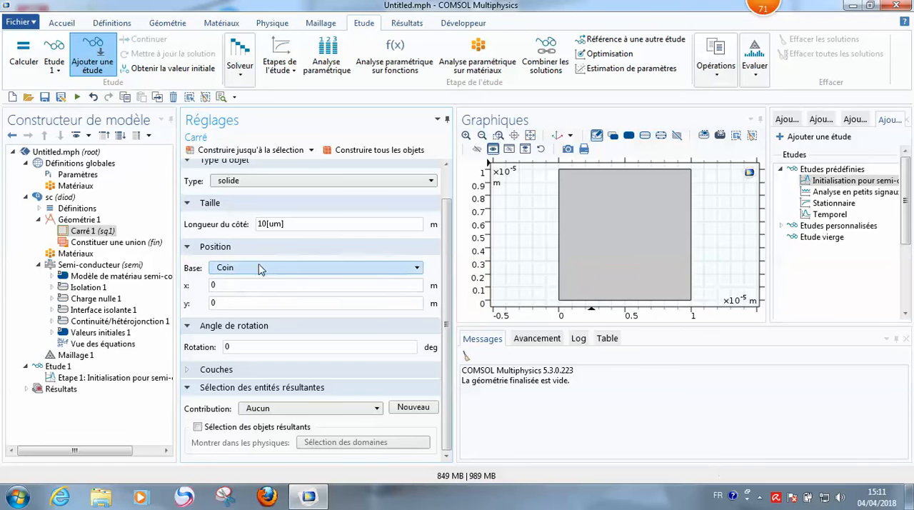
{"action": "left_click", "coordinate": [562, 305]}
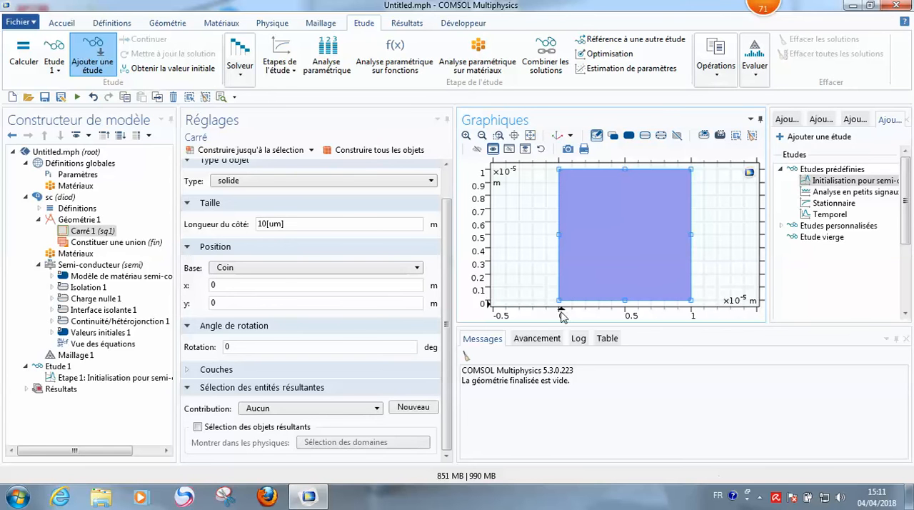
{"action": "left_click", "coordinate": [268, 269]}
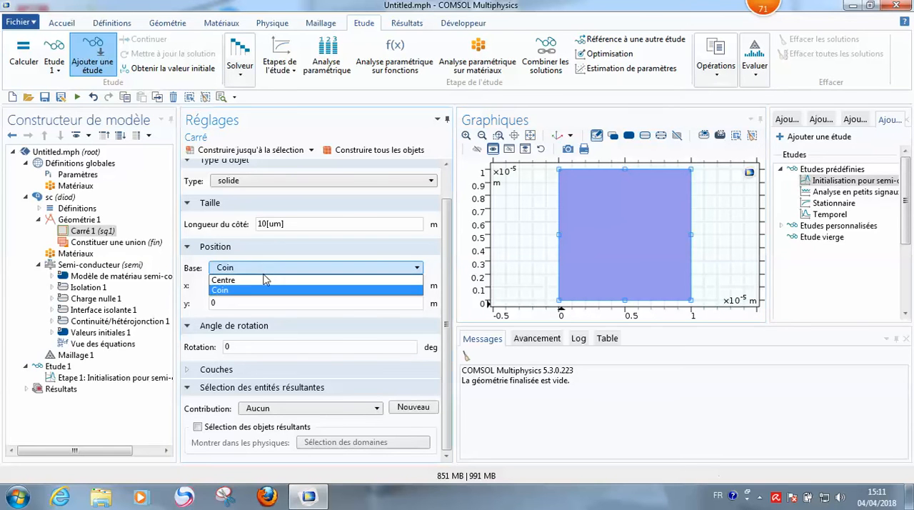
{"action": "left_click", "coordinate": [264, 280]}
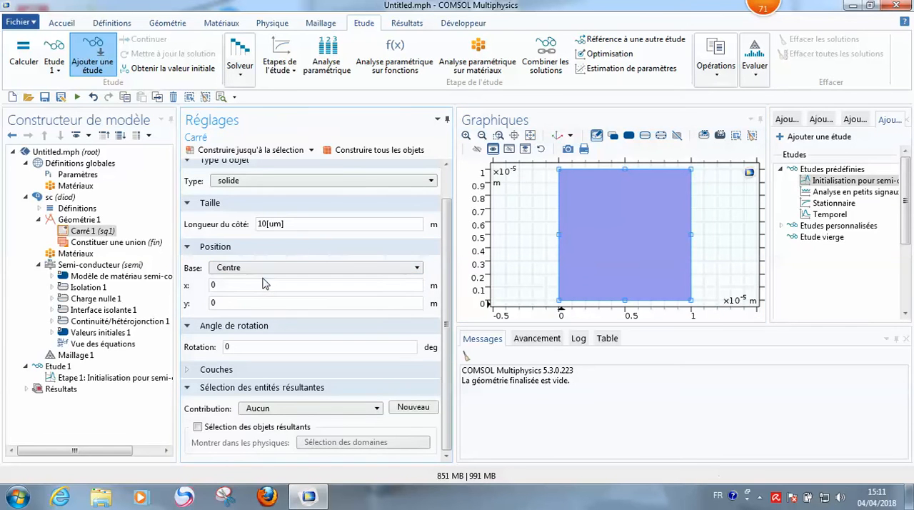
{"action": "left_click", "coordinate": [382, 155]}
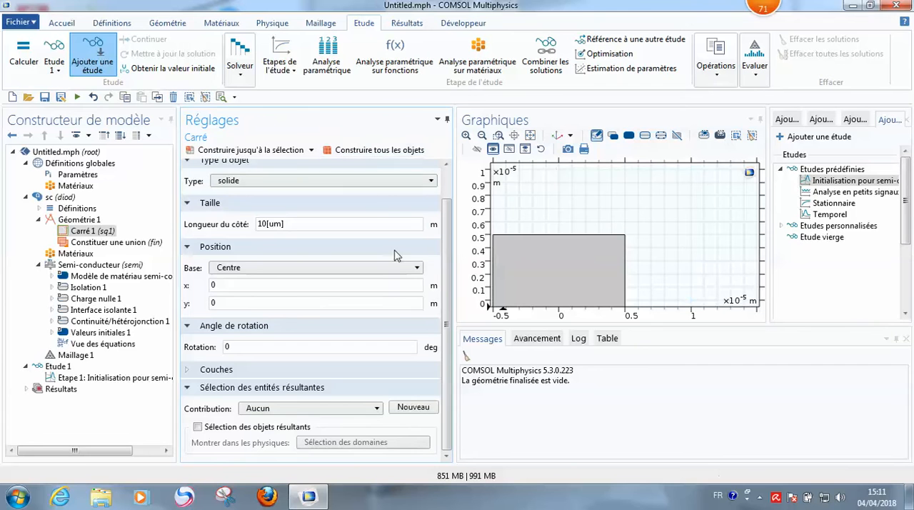
{"action": "left_click", "coordinate": [532, 136]}
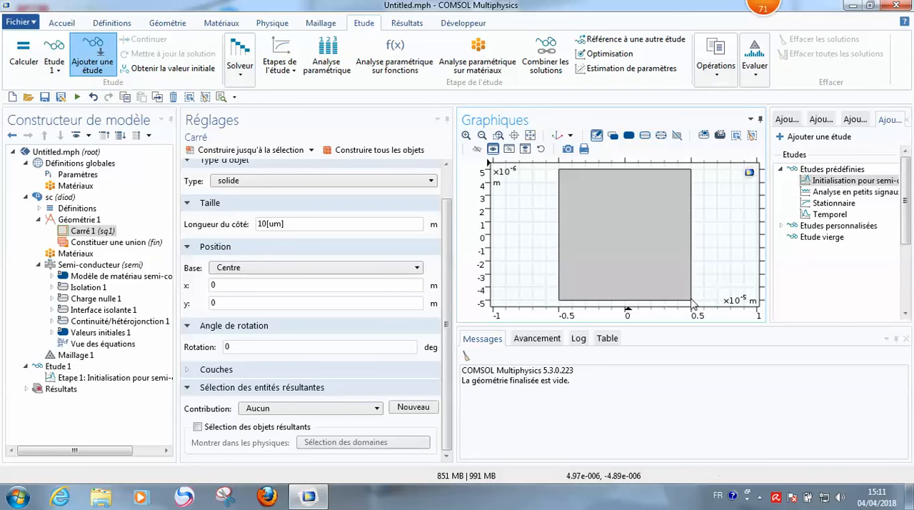
Step: Set the square's base position back to Coin and rebuild all objects
{"action": "left_click", "coordinate": [400, 268]}
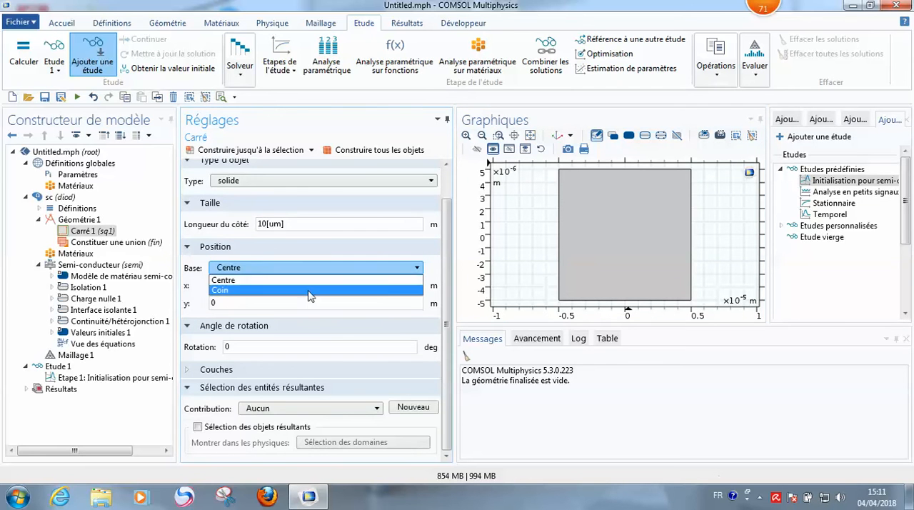
{"action": "left_click", "coordinate": [310, 291]}
{"action": "left_click", "coordinate": [376, 151]}
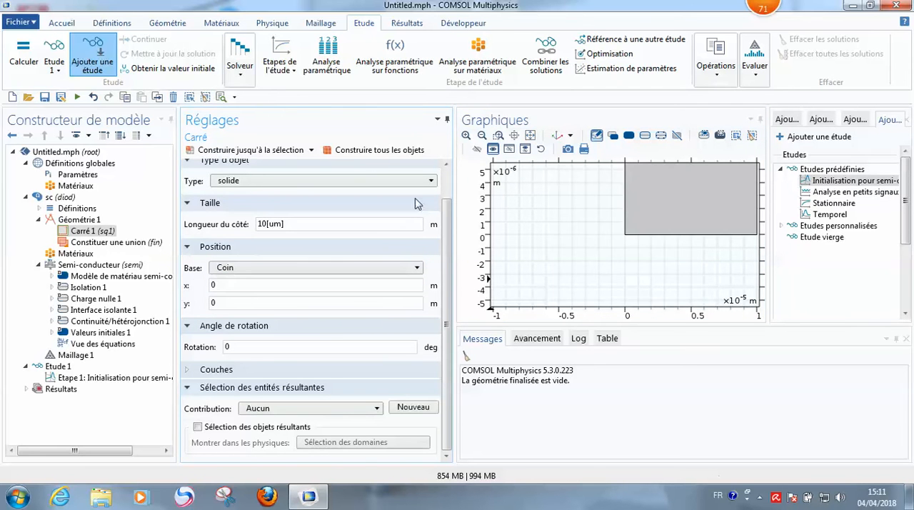
{"action": "left_click", "coordinate": [530, 136]}
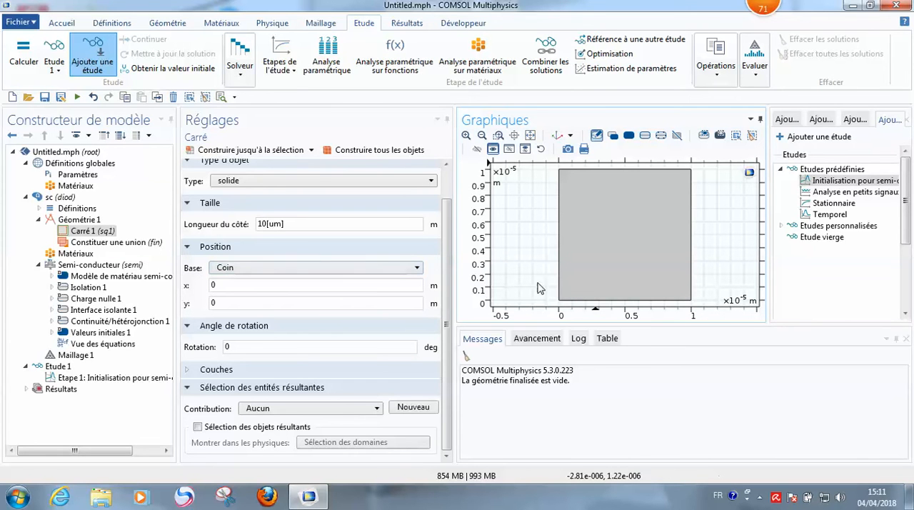
Step: Set the x position of the square's corner to 3 m and rebuild all objects
{"action": "left_click", "coordinate": [226, 302]}
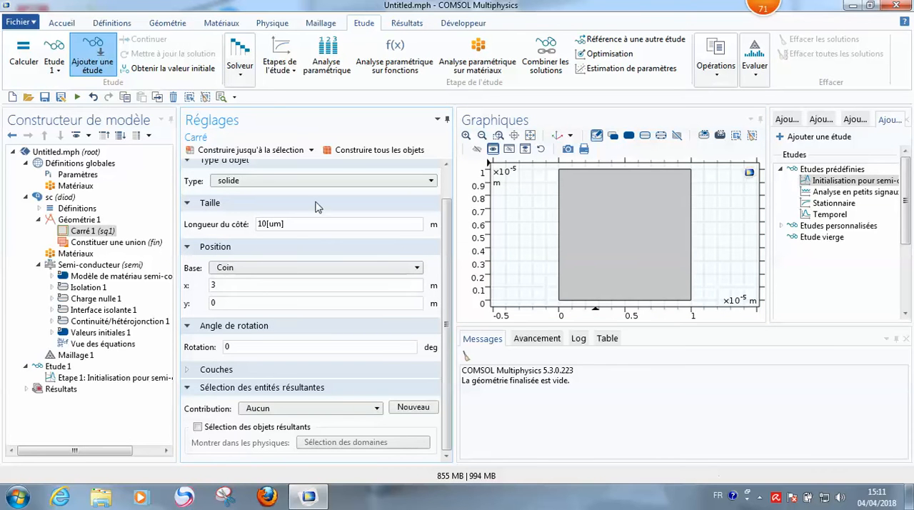
{"action": "left_click", "coordinate": [343, 156]}
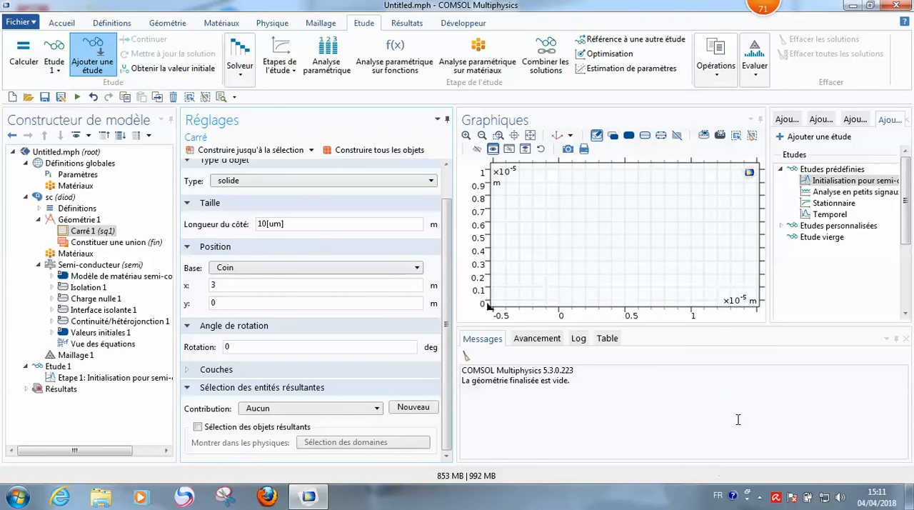
{"action": "left_click", "coordinate": [530, 136]}
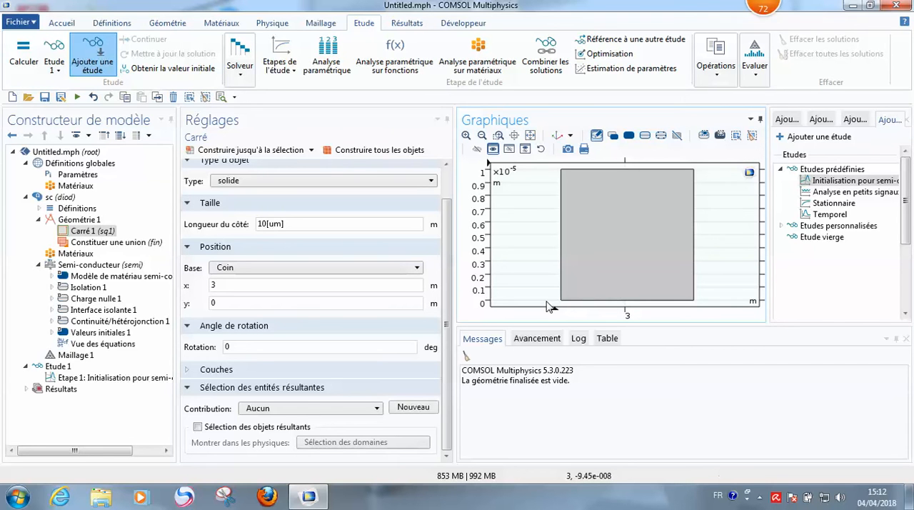
Step: Move the square's corner to x = 5 m and y = 5 m, rebuilding all objects after each change
{"action": "left_click", "coordinate": [221, 284]}
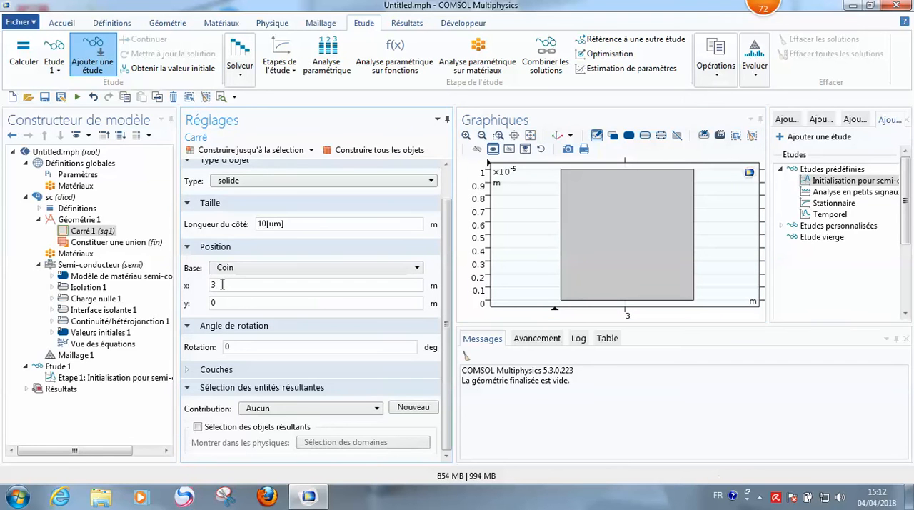
{"action": "left_click", "coordinate": [335, 149]}
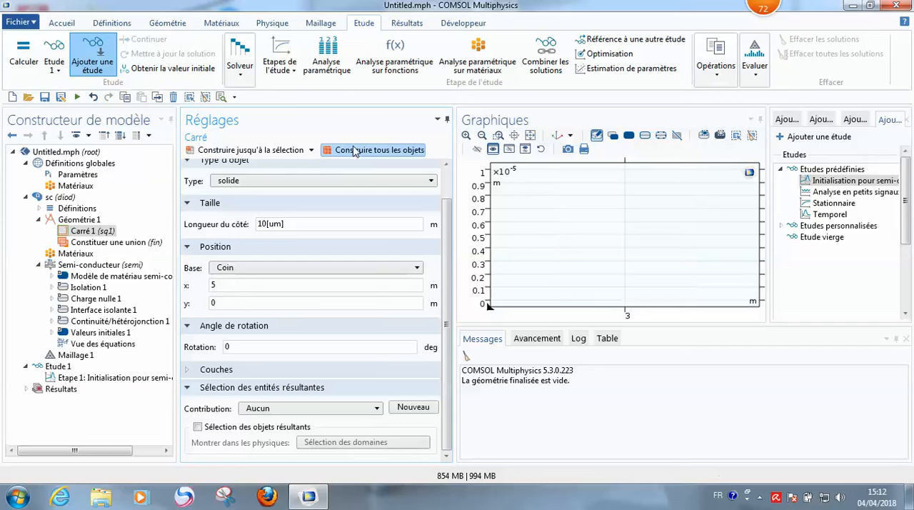
{"action": "left_click", "coordinate": [531, 137]}
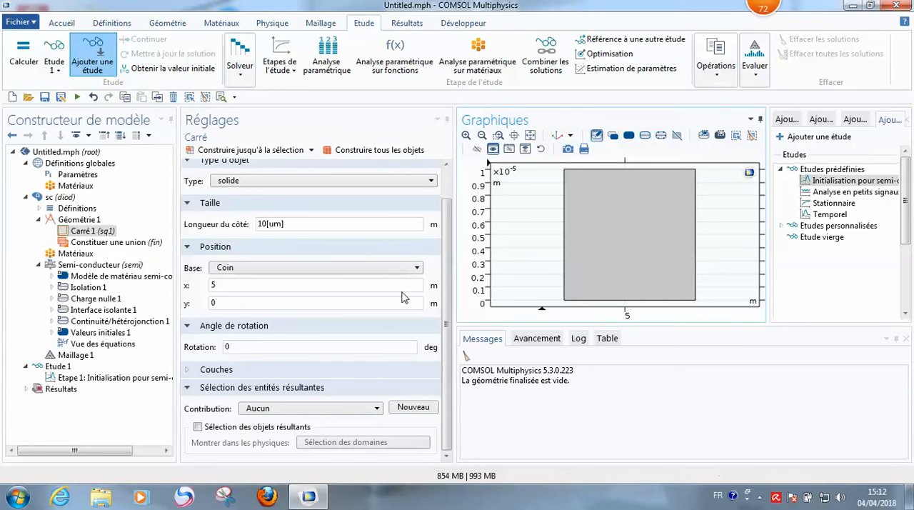
{"action": "left_click", "coordinate": [224, 304]}
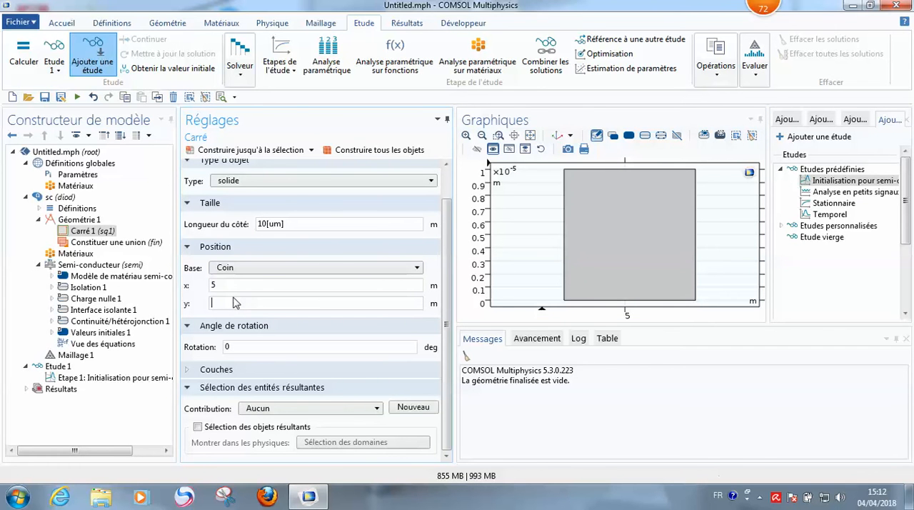
{"action": "left_click", "coordinate": [358, 151]}
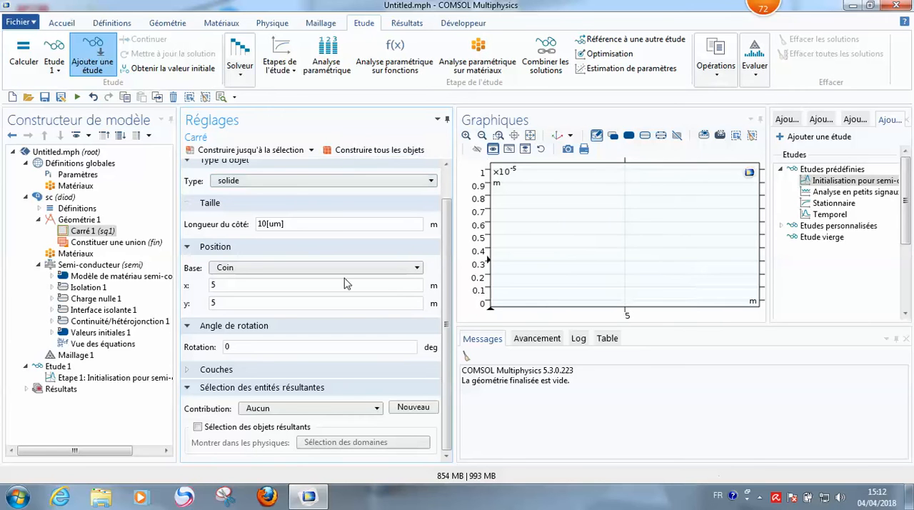
{"action": "left_click", "coordinate": [531, 136]}
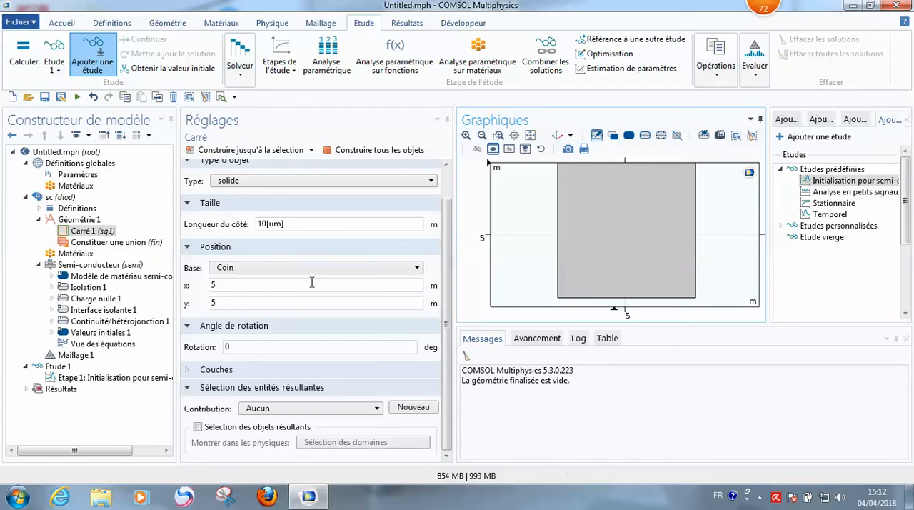
Step: Reset the square's corner position to x = 0 and y = 0 and rebuild all objects
{"action": "left_click_drag", "start_coordinate": [238, 288], "coordinate": [185, 293]}
{"action": "type", "text": "0"}
{"action": "key", "text": "Tab"}
{"action": "type", "text": "0"}
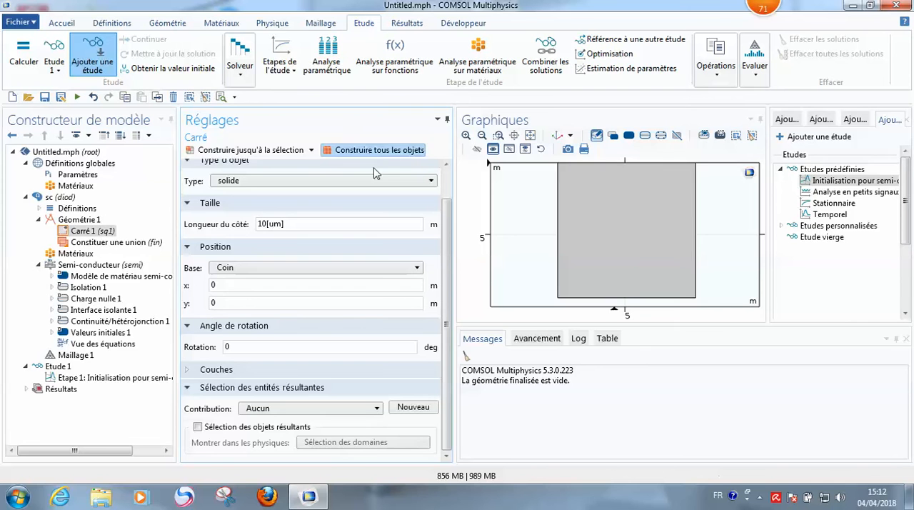
{"action": "left_click", "coordinate": [368, 150]}
{"action": "left_click", "coordinate": [530, 135]}
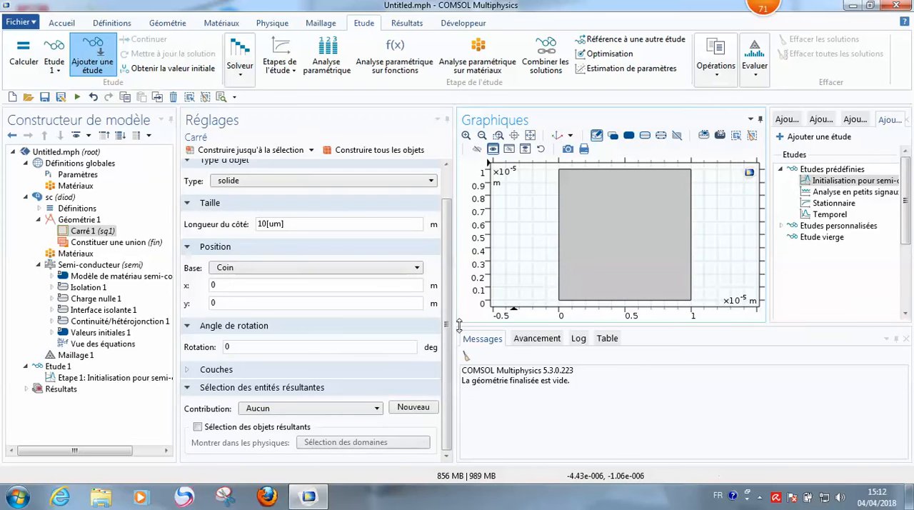
Step: Try a 20-degree rotation on the square, and set its rotation angle to 30 degrees, rebuilding all objects for each angle
{"action": "left_click", "coordinate": [243, 349]}
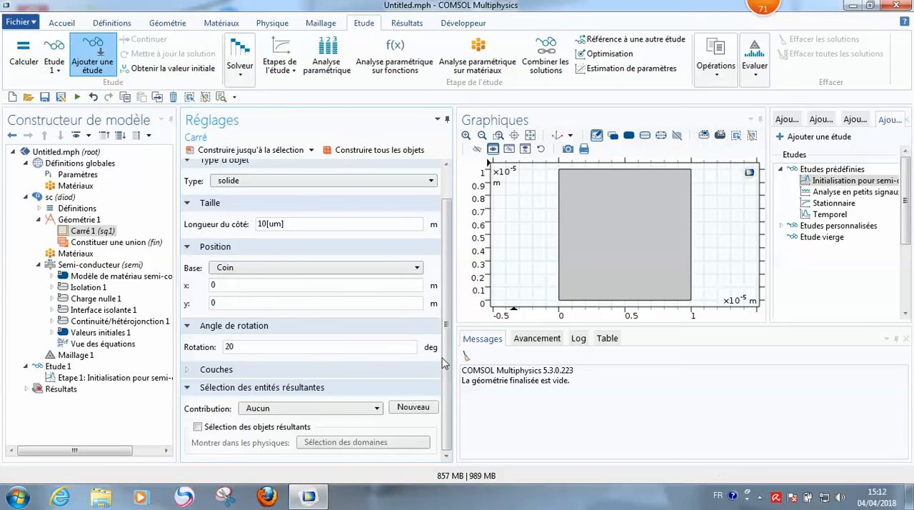
{"action": "left_click", "coordinate": [350, 147]}
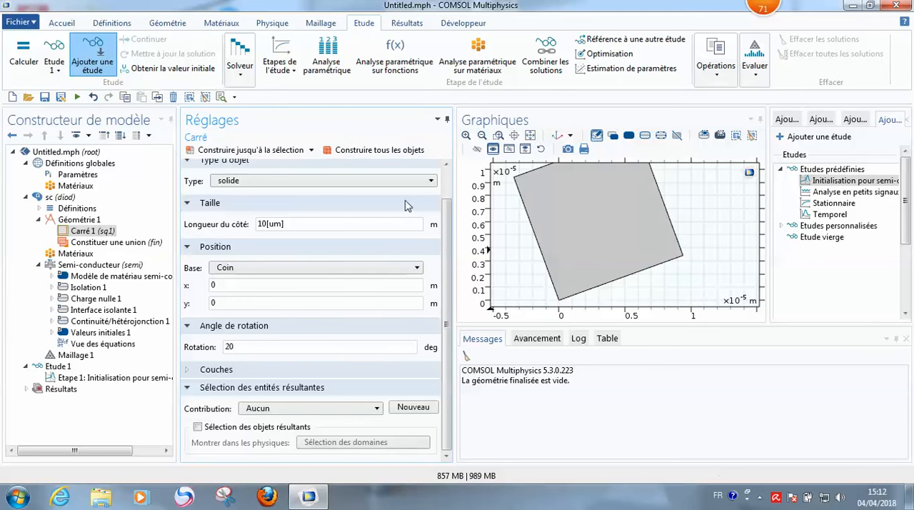
{"action": "left_click_drag", "start_coordinate": [236, 347], "coordinate": [218, 351]}
{"action": "type", "text": "30"}
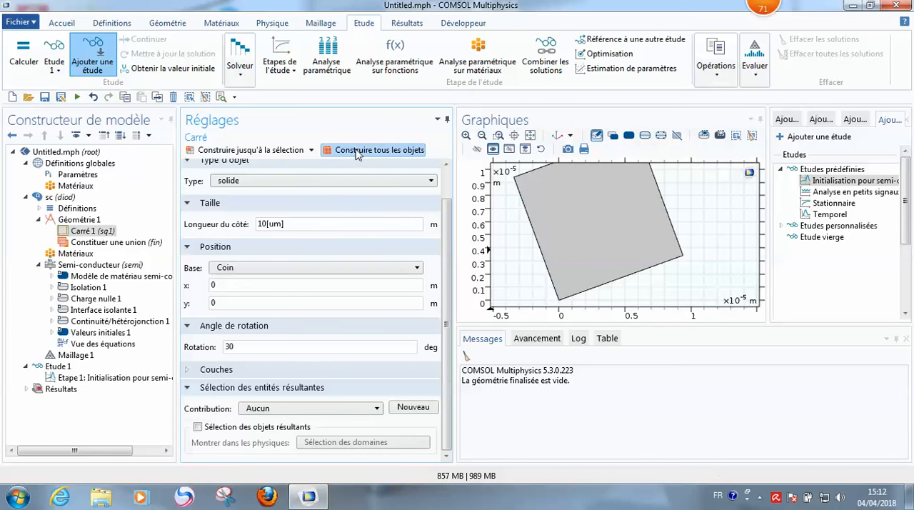
{"action": "left_click", "coordinate": [355, 150]}
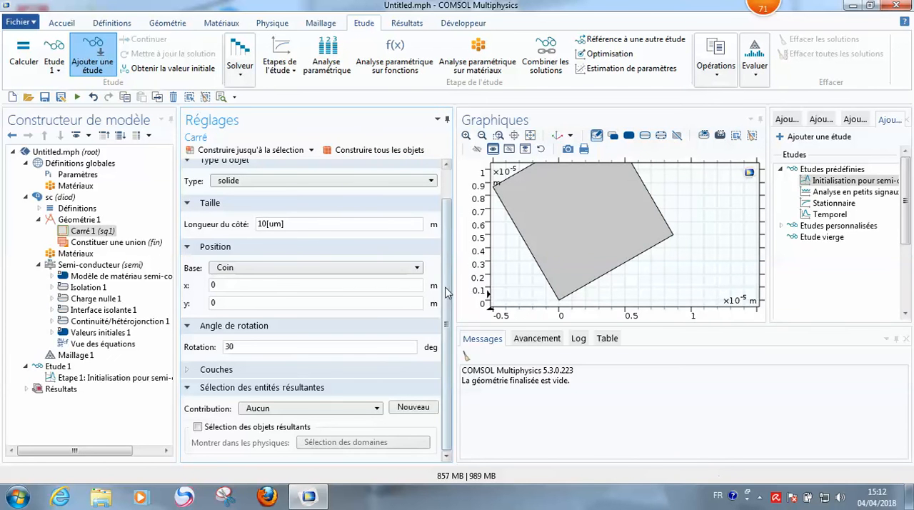
Step: Examine the layer options of the square and open the settings of the Constituer une union node
{"action": "left_click", "coordinate": [207, 370]}
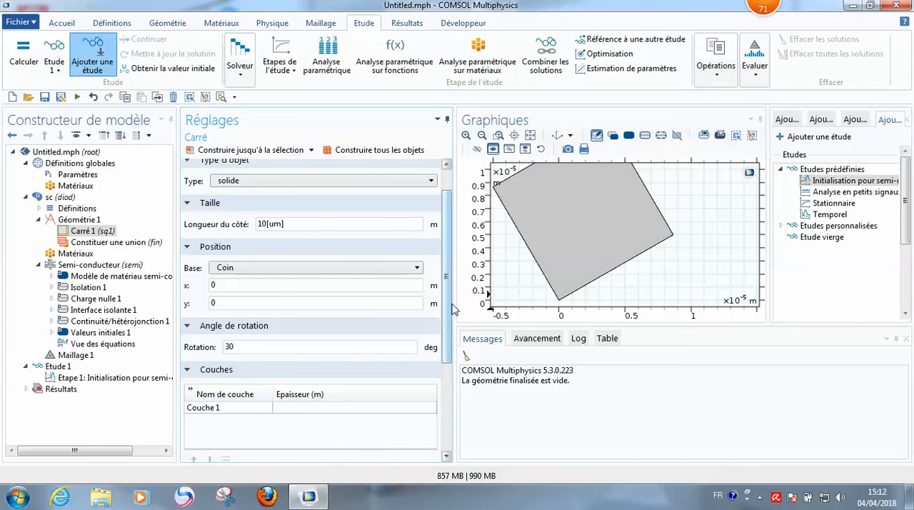
{"action": "scroll", "coordinate": [450, 306], "scroll_direction": "down", "scroll_amount": 4}
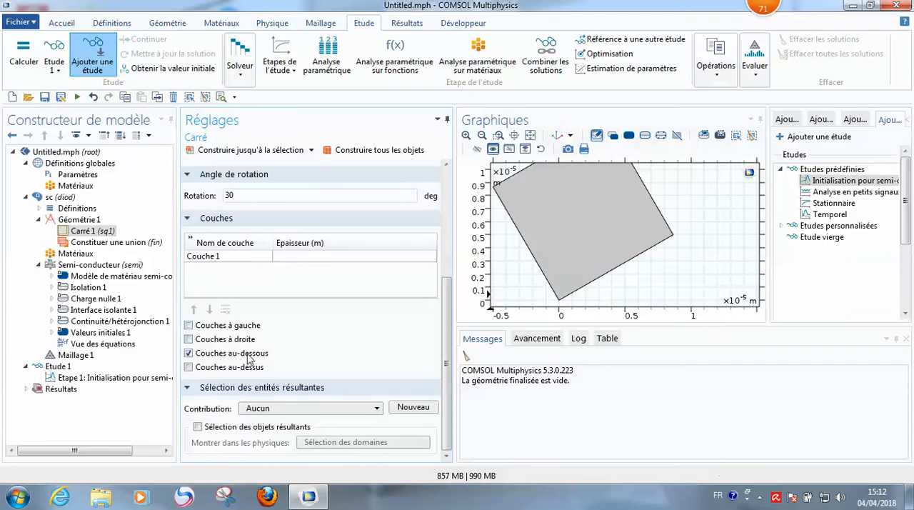
{"action": "scroll", "coordinate": [446, 321], "scroll_direction": "up", "scroll_amount": 3}
{"action": "scroll", "coordinate": [444, 236], "scroll_direction": "up", "scroll_amount": 2}
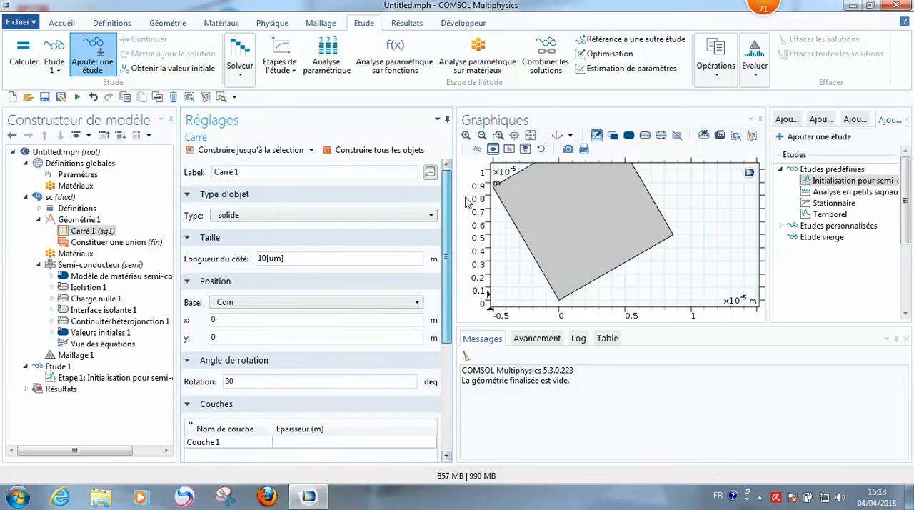
{"action": "left_click", "coordinate": [101, 242]}
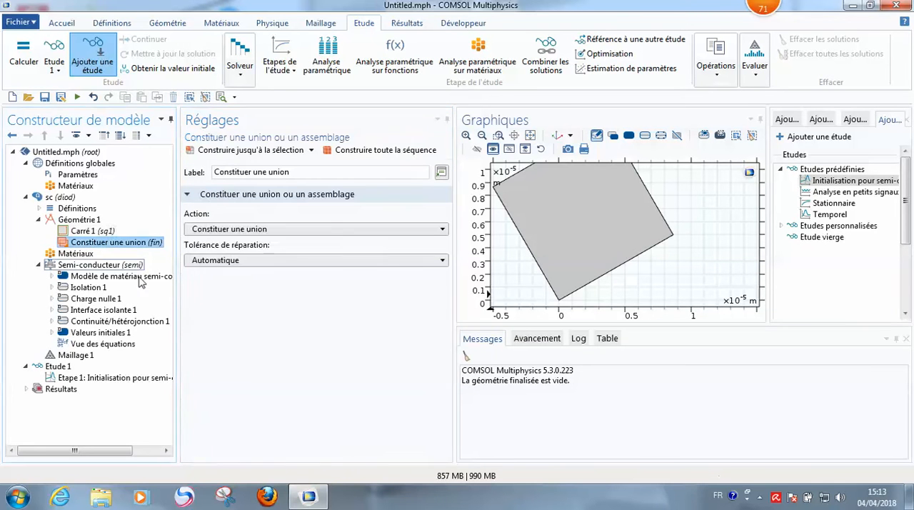
Step: Reset the square's rotation angle to 0 degrees and rebuild all objects
{"action": "left_click", "coordinate": [95, 232]}
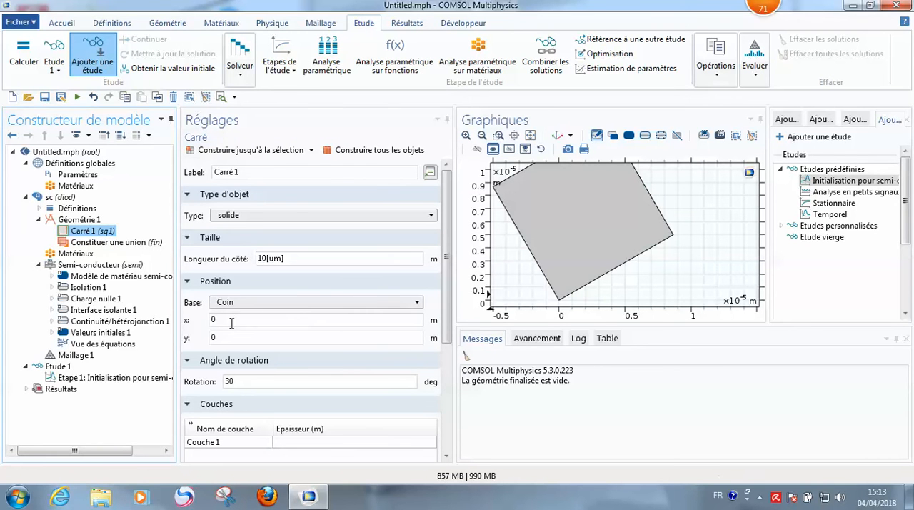
{"action": "double_click", "coordinate": [237, 380]}
{"action": "type", "text": "0"}
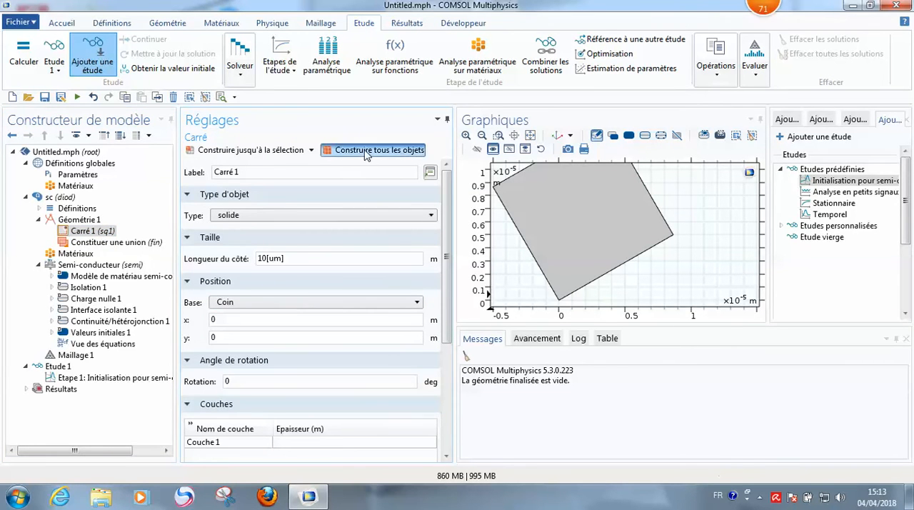
{"action": "left_click", "coordinate": [375, 150]}
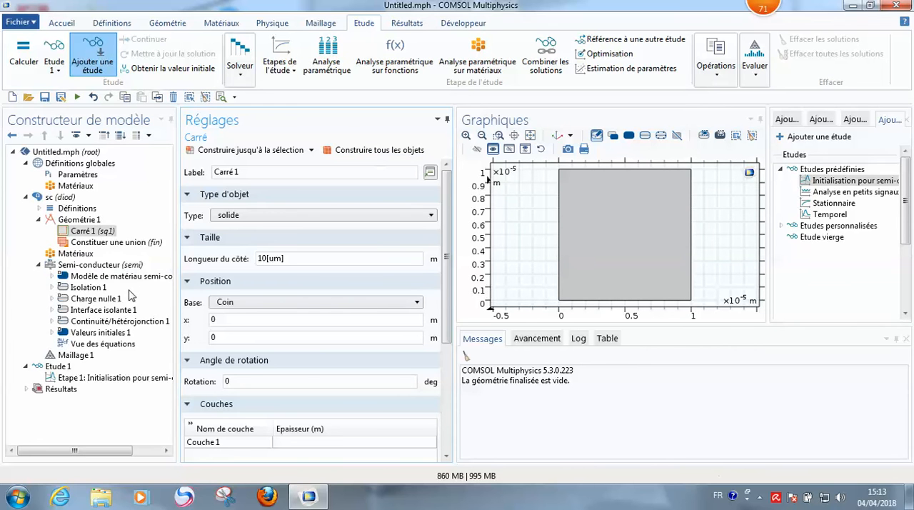
{"action": "left_click", "coordinate": [84, 232]}
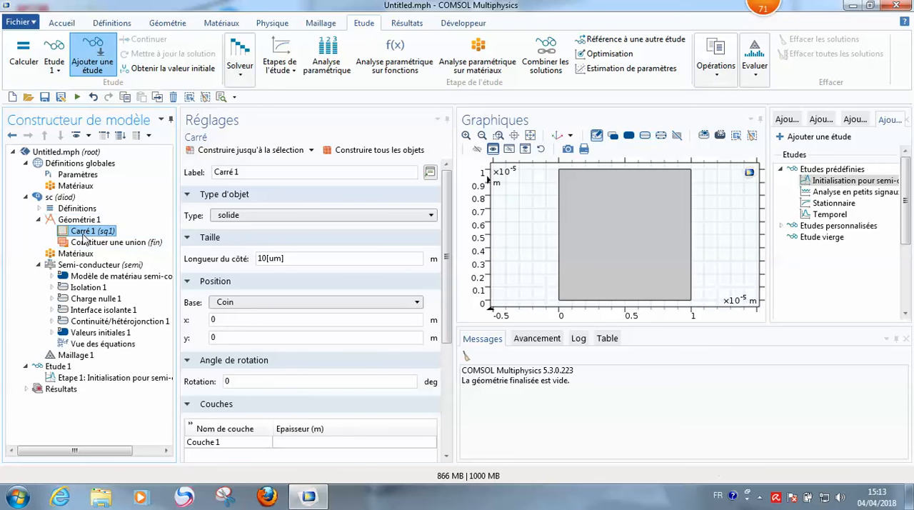
Step: Open the material library for the component's Matériaux node and widen the library pane
{"action": "left_click", "coordinate": [71, 255]}
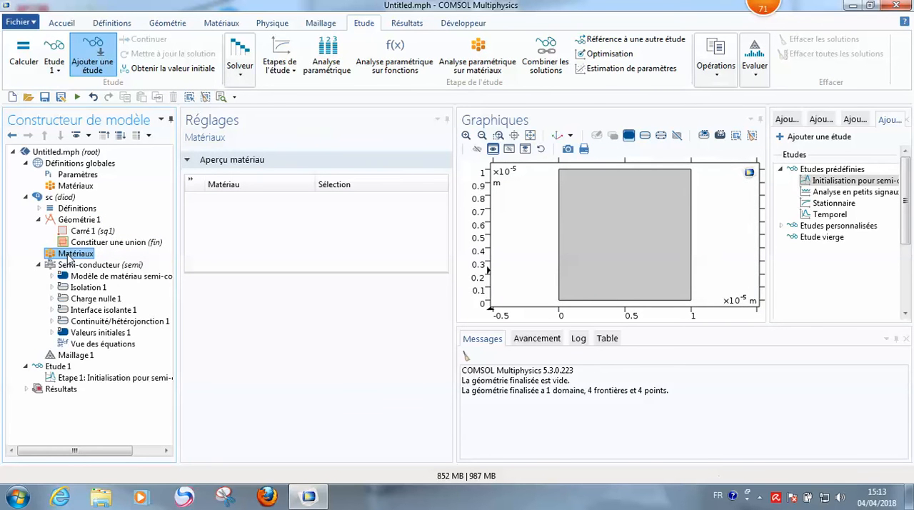
{"action": "right_click", "coordinate": [68, 255]}
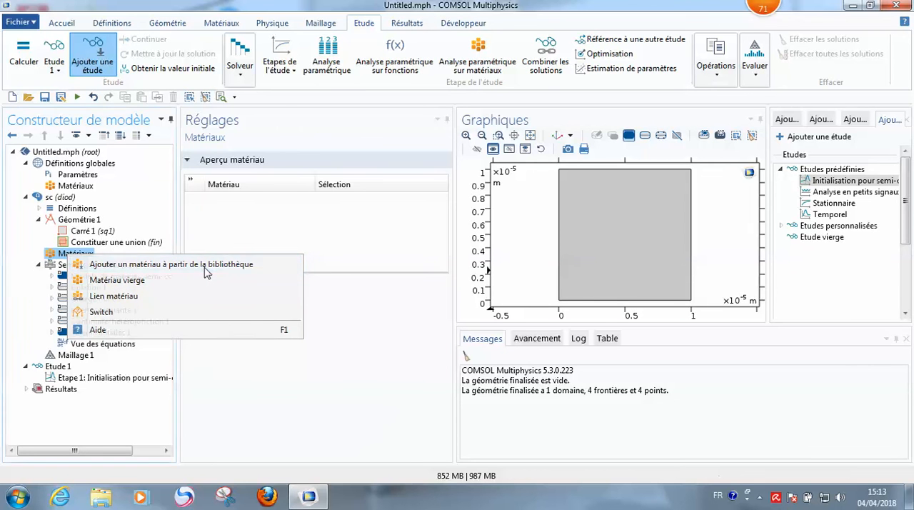
{"action": "left_click", "coordinate": [206, 270]}
{"action": "left_click_drag", "start_coordinate": [769, 149], "coordinate": [662, 149]}
{"action": "left_click_drag", "start_coordinate": [454, 169], "coordinate": [305, 173]}
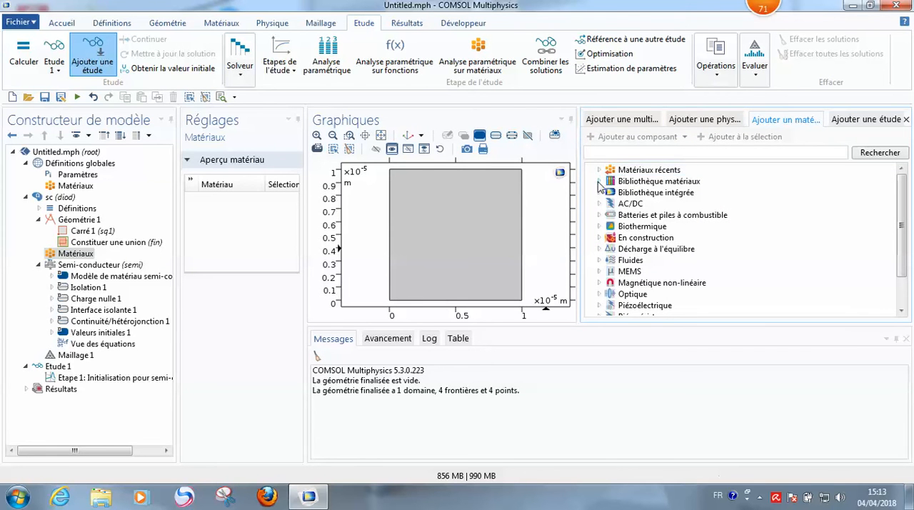
Step: Look over the material library categories and the entries under Matériaux récents
{"action": "scroll", "coordinate": [638, 307], "scroll_direction": "down", "scroll_amount": 2}
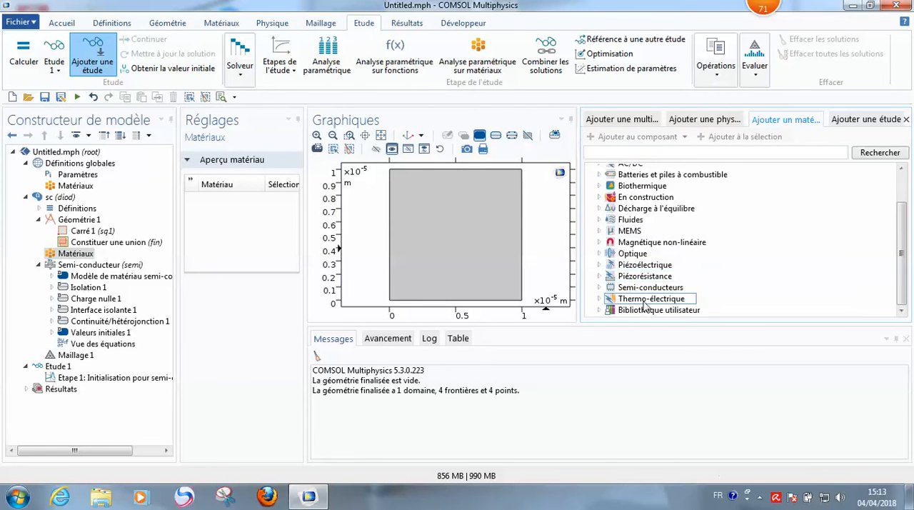
{"action": "scroll", "coordinate": [643, 301], "scroll_direction": "up", "scroll_amount": 2}
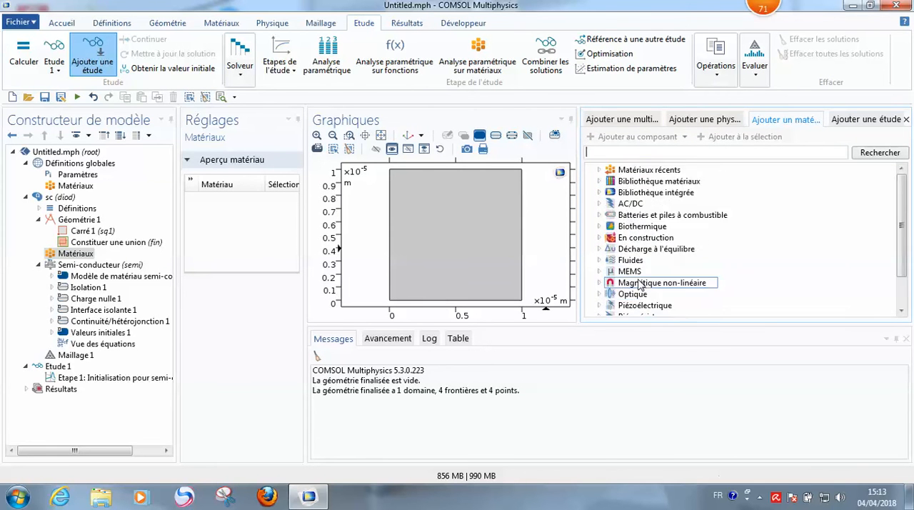
{"action": "left_click", "coordinate": [602, 171]}
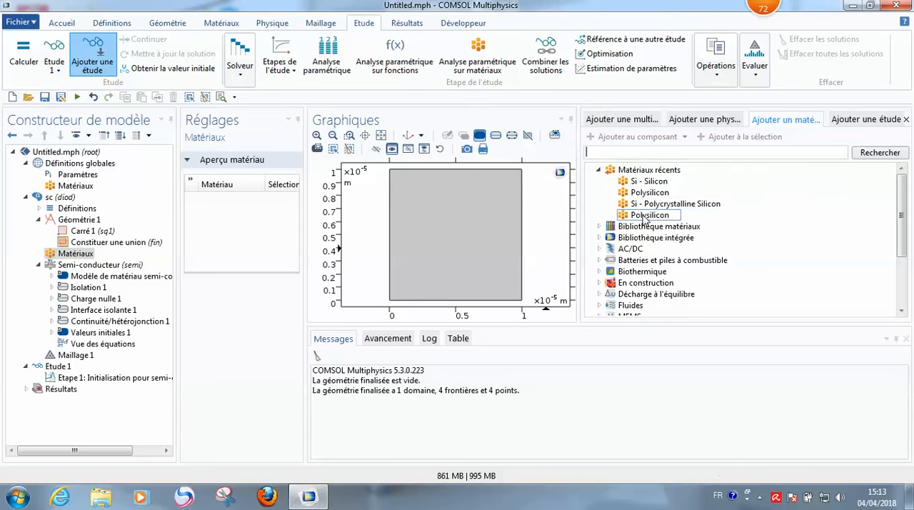
{"action": "left_click", "coordinate": [598, 170]}
Step: Examine the Semiconductors and Optical Materials group of Bibliothèque matériaux, including its AlSb and CdS entries
{"action": "left_click", "coordinate": [599, 182]}
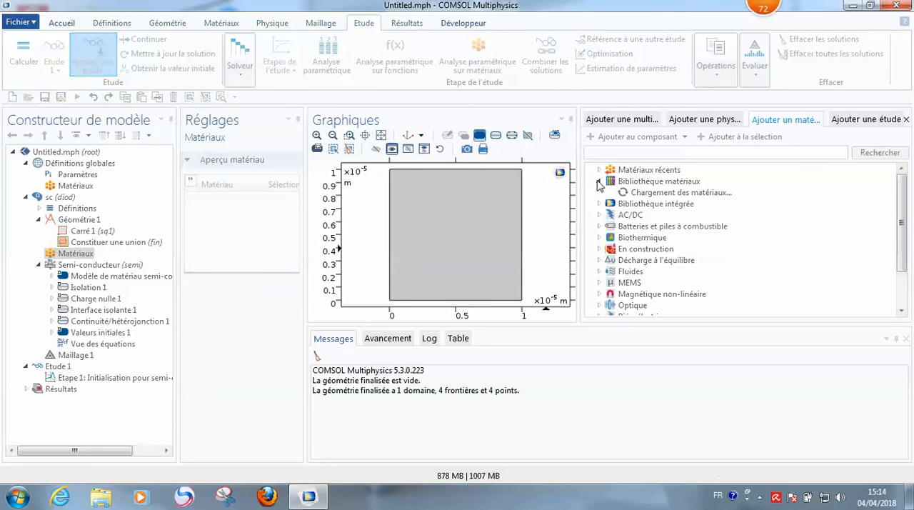
{"action": "left_click_drag", "start_coordinate": [902, 190], "coordinate": [903, 245]}
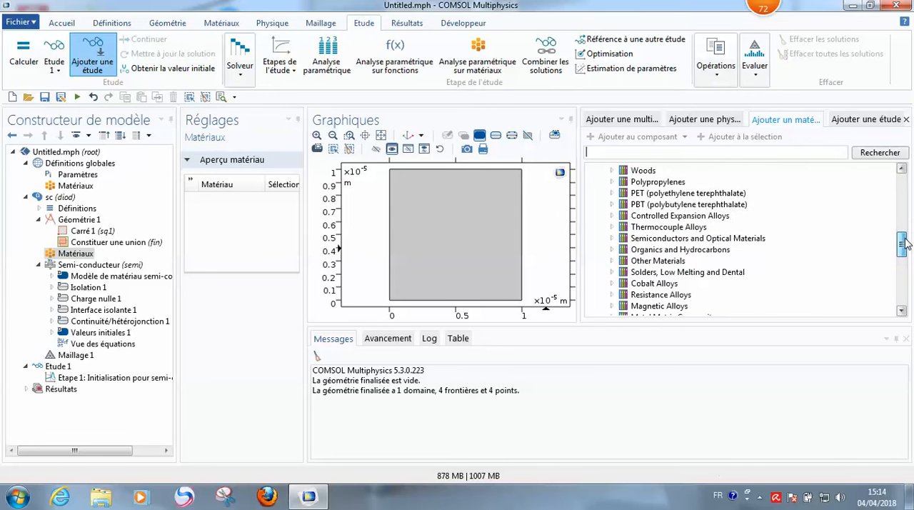
{"action": "left_click", "coordinate": [611, 238]}
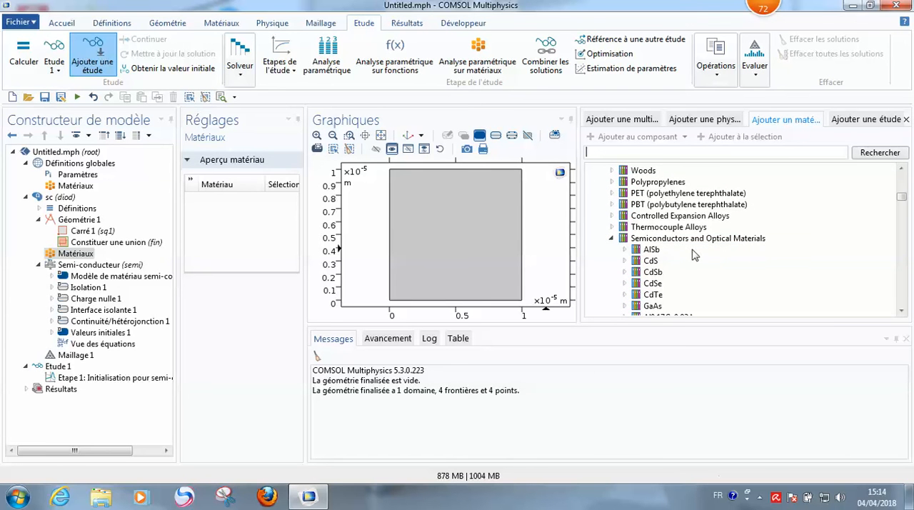
{"action": "left_click", "coordinate": [625, 249]}
{"action": "left_click", "coordinate": [624, 249]}
{"action": "left_click", "coordinate": [624, 261]}
{"action": "left_click", "coordinate": [637, 272]}
{"action": "left_click", "coordinate": [637, 272]}
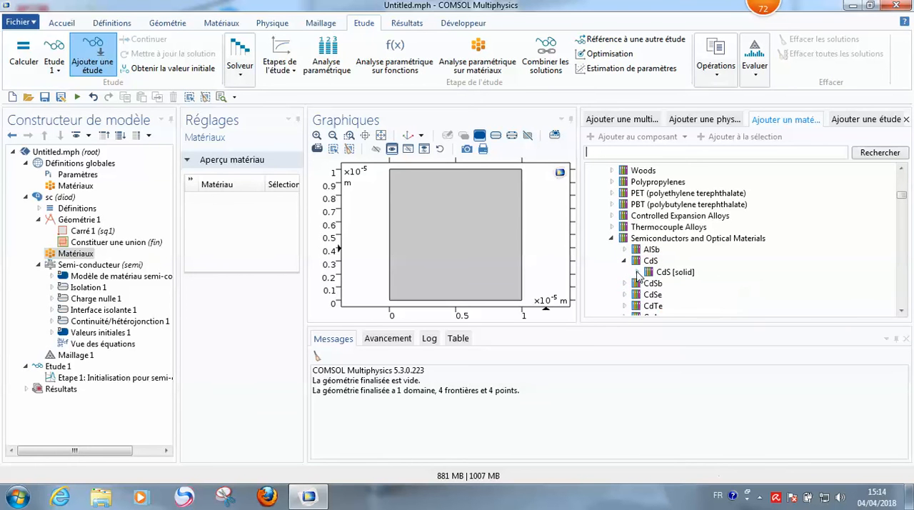
{"action": "left_click", "coordinate": [626, 261]}
{"action": "left_click", "coordinate": [622, 250]}
{"action": "left_click", "coordinate": [623, 250]}
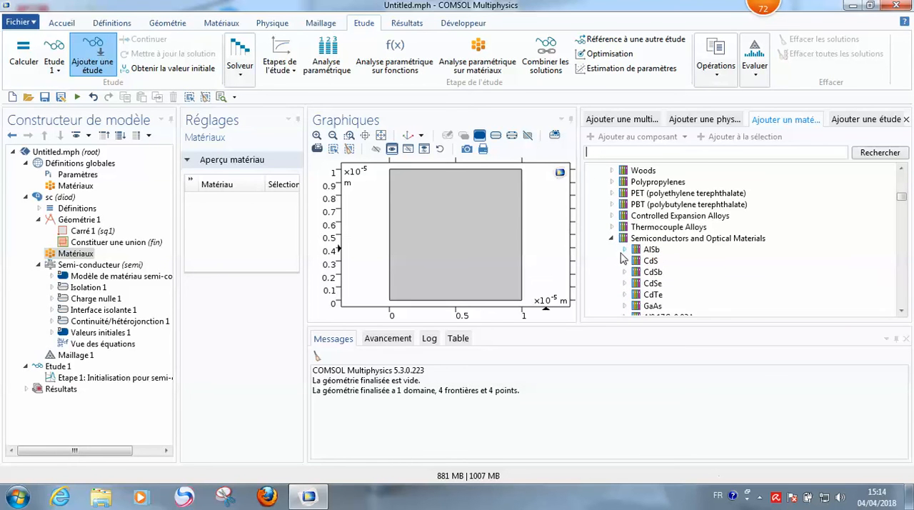
{"action": "left_click", "coordinate": [612, 239]}
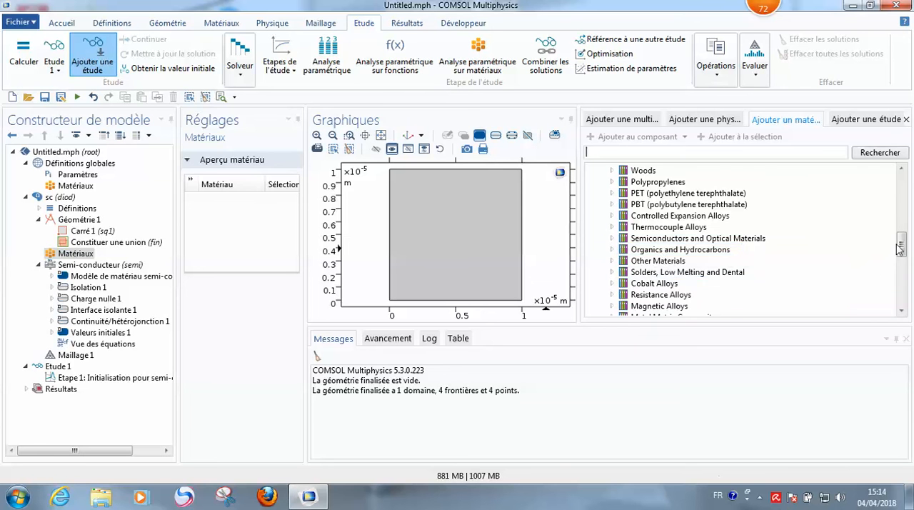
{"action": "scroll", "coordinate": [901, 227], "scroll_direction": "up", "scroll_amount": 3}
{"action": "scroll", "coordinate": [901, 225], "scroll_direction": "up", "scroll_amount": 5}
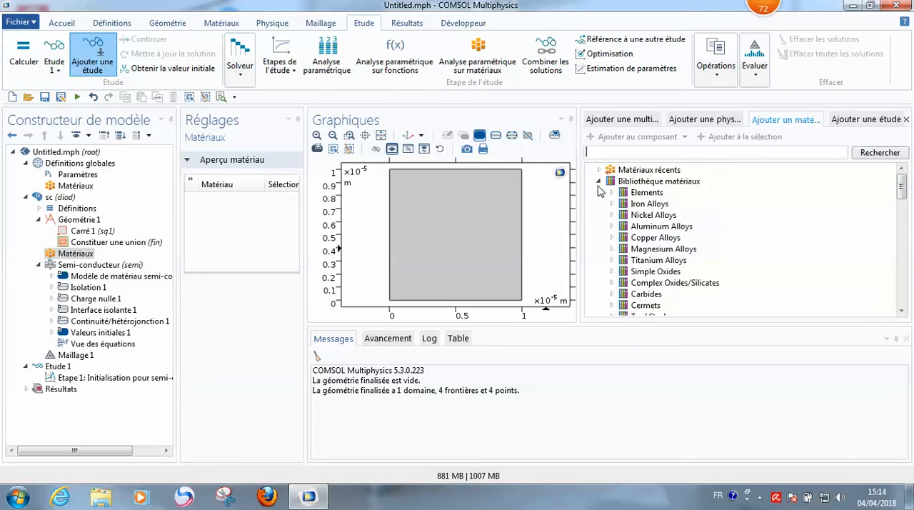
{"action": "left_click", "coordinate": [600, 182]}
Step: Examine the AC/DC materials and the Semiconductors group of the MEMS library
{"action": "left_click", "coordinate": [600, 203]}
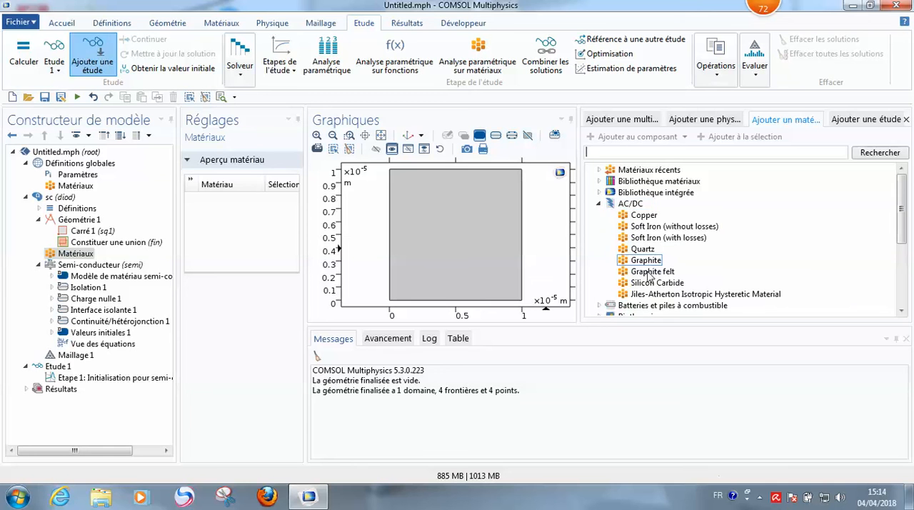
{"action": "left_click", "coordinate": [599, 205]}
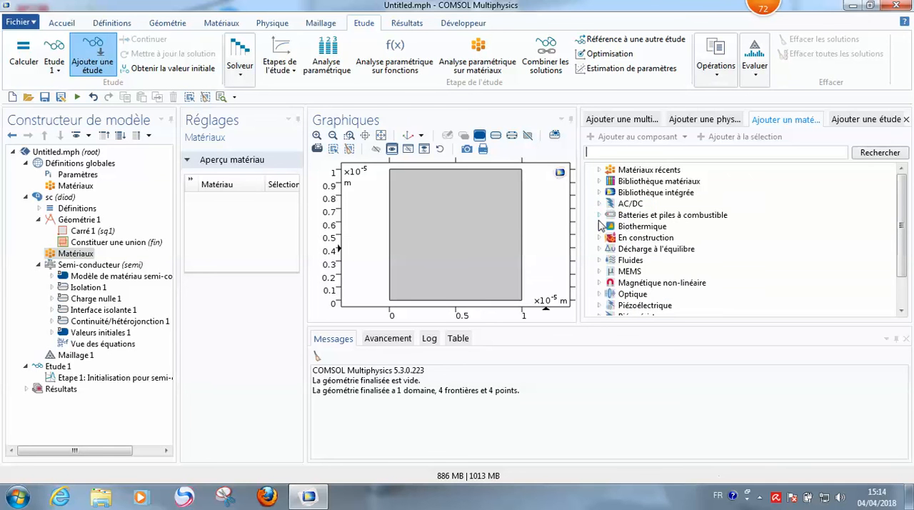
{"action": "left_click", "coordinate": [599, 271]}
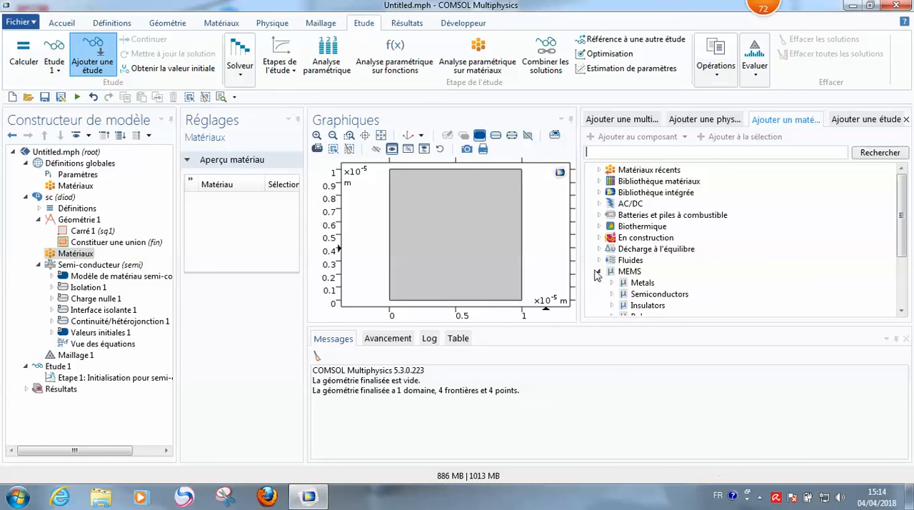
{"action": "scroll", "coordinate": [902, 224], "scroll_direction": "down", "scroll_amount": 2}
{"action": "left_click", "coordinate": [613, 224]}
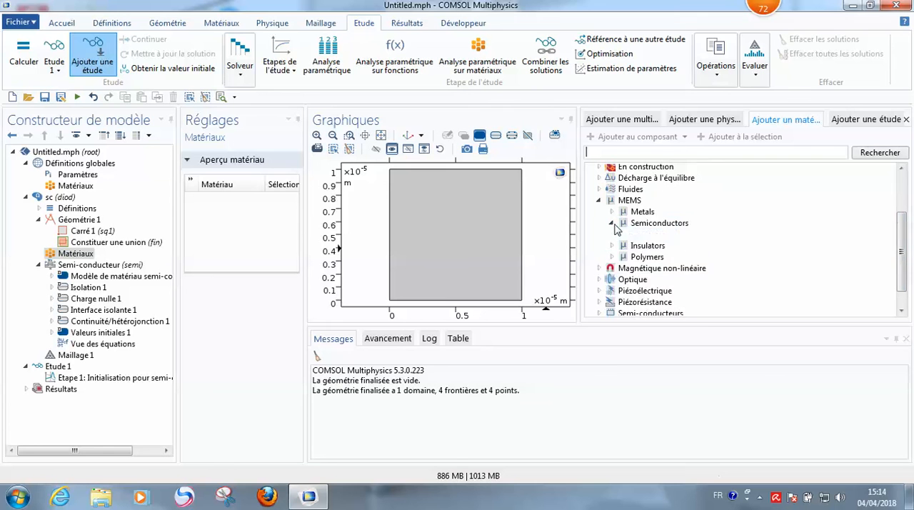
{"action": "left_click", "coordinate": [599, 200]}
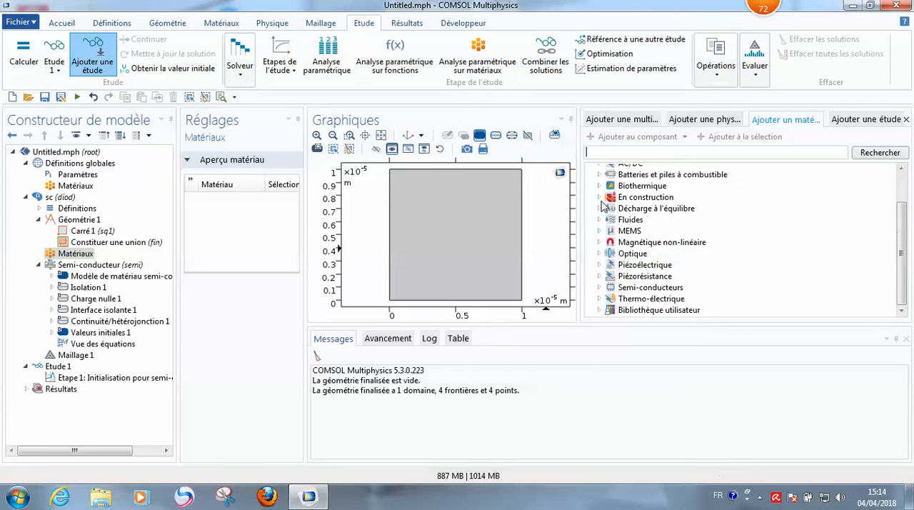
Step: Examine the polysilicon materials stored in Bibliothèque utilisateur
{"action": "left_click", "coordinate": [607, 312]}
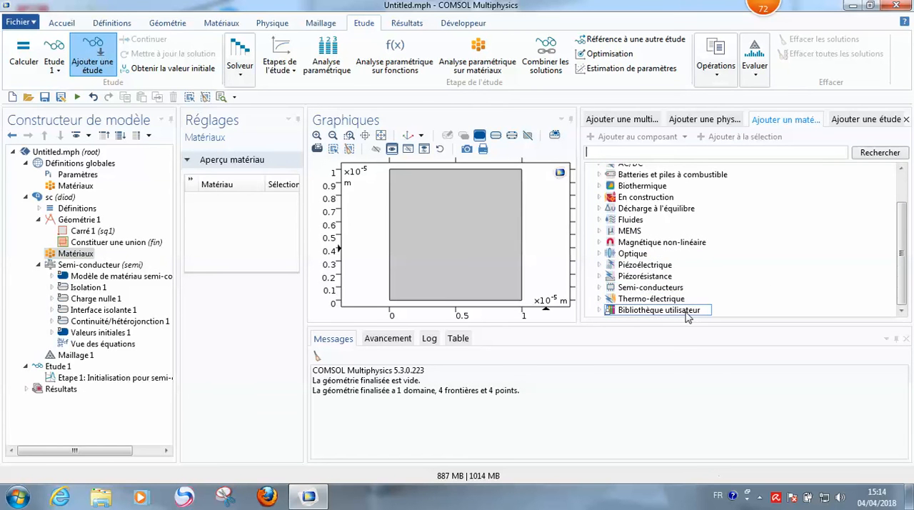
{"action": "double_click", "coordinate": [629, 311]}
{"action": "left_click_drag", "start_coordinate": [904, 230], "coordinate": [902, 266]}
{"action": "left_click", "coordinate": [653, 313]}
{"action": "left_click", "coordinate": [649, 300]}
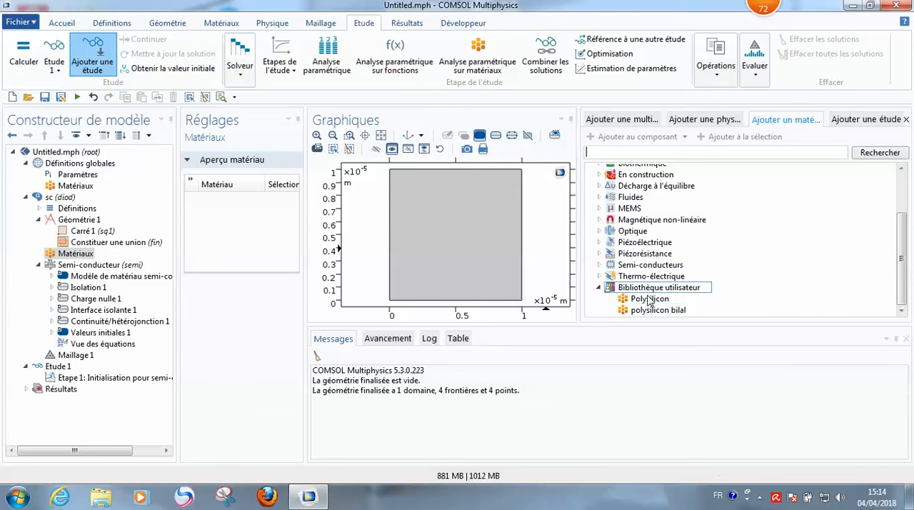
{"action": "left_click", "coordinate": [641, 313]}
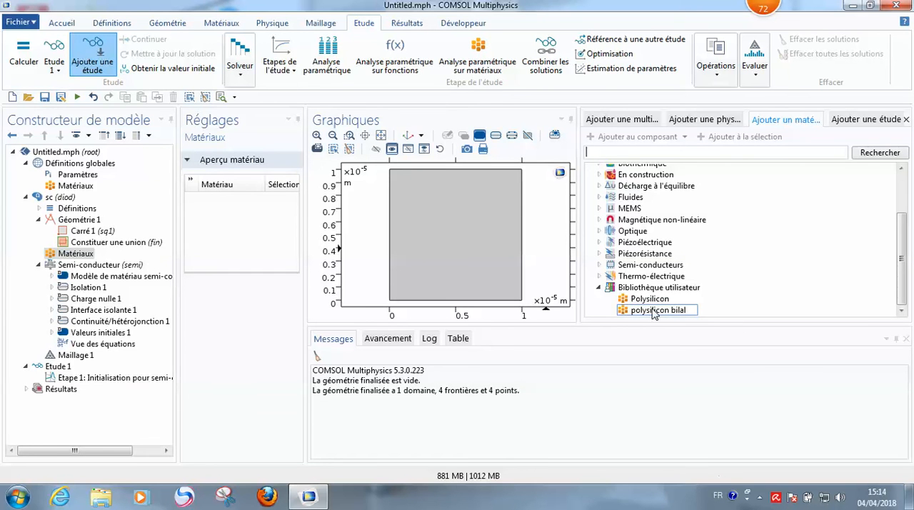
Step: Add a blank material to the component and review its value fields for mobilities, relative permittivity and electron affinity
{"action": "right_click", "coordinate": [77, 255]}
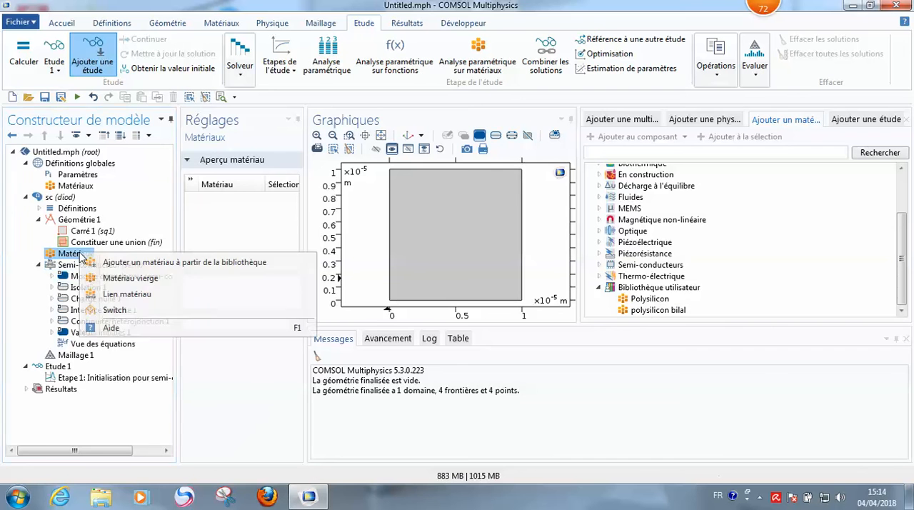
{"action": "left_click", "coordinate": [100, 279]}
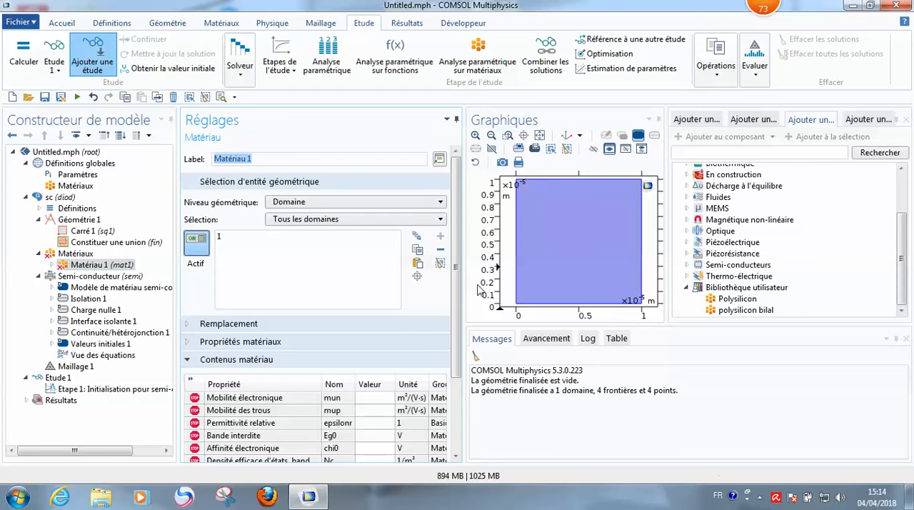
{"action": "scroll", "coordinate": [458, 278], "scroll_direction": "down", "scroll_amount": 3}
{"action": "left_click", "coordinate": [377, 333]}
{"action": "left_click", "coordinate": [379, 334]}
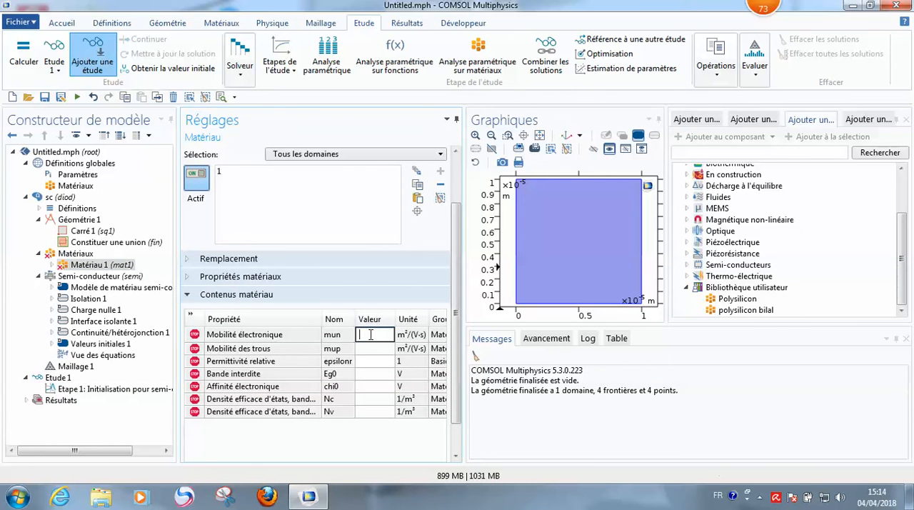
{"action": "left_click", "coordinate": [362, 350]}
{"action": "left_click", "coordinate": [364, 347]}
{"action": "left_click", "coordinate": [363, 361]}
{"action": "left_click", "coordinate": [363, 364]}
{"action": "left_click", "coordinate": [380, 383]}
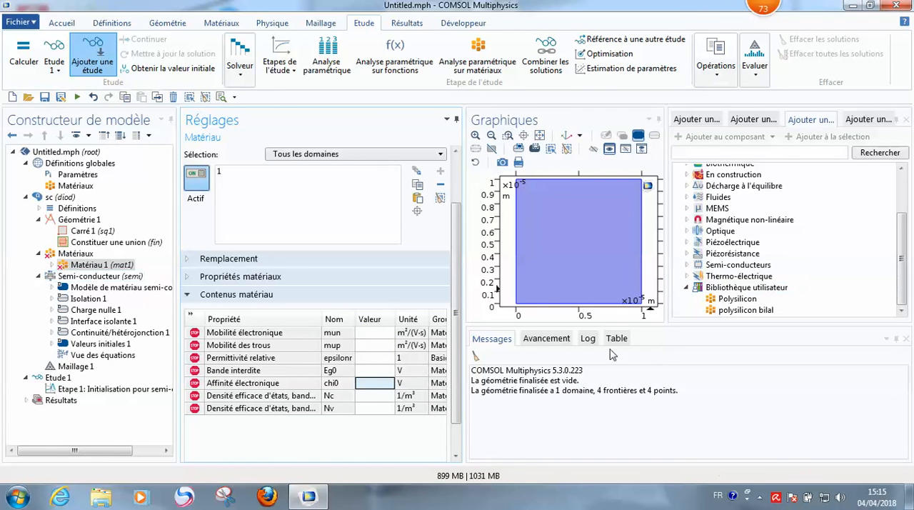
Step: Save the blank material Matériau 1 to Bibliothèque utilisateur and select its entry there
{"action": "left_click", "coordinate": [95, 265]}
{"action": "right_click", "coordinate": [95, 265]}
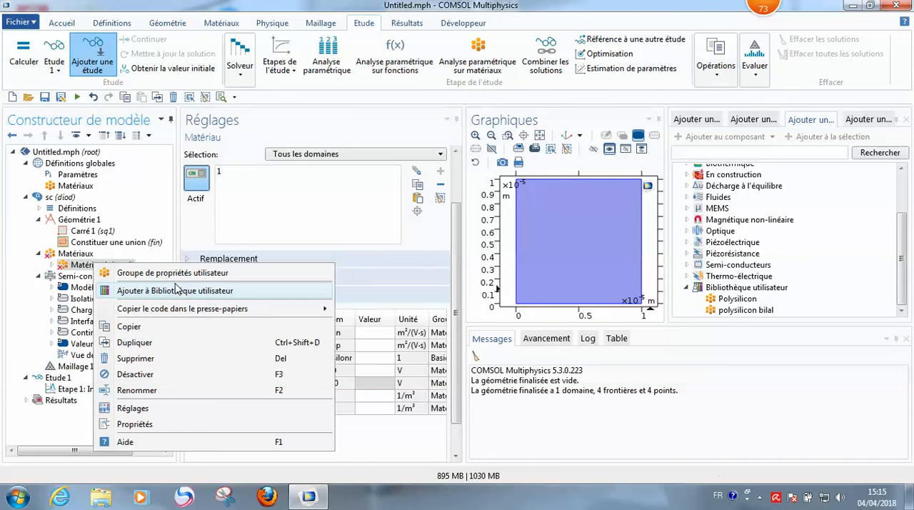
{"action": "left_click", "coordinate": [179, 292]}
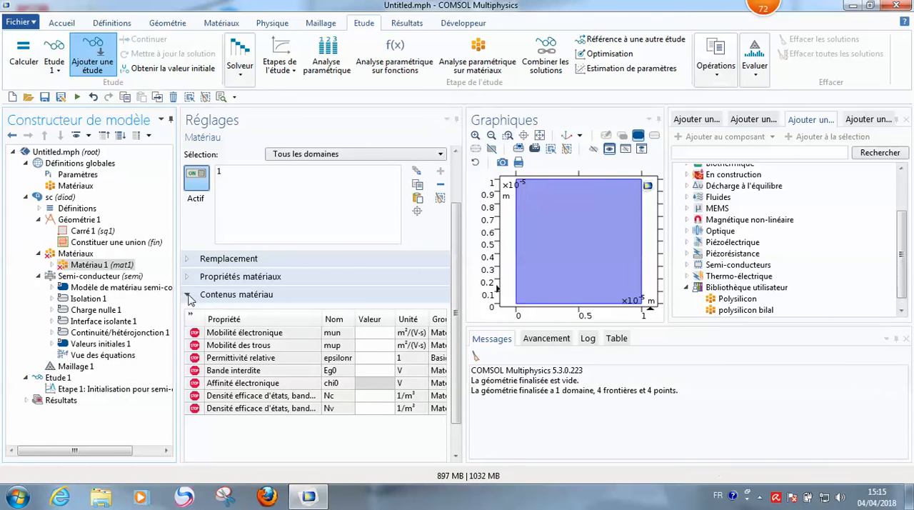
{"action": "left_click_drag", "start_coordinate": [901, 271], "coordinate": [904, 292]}
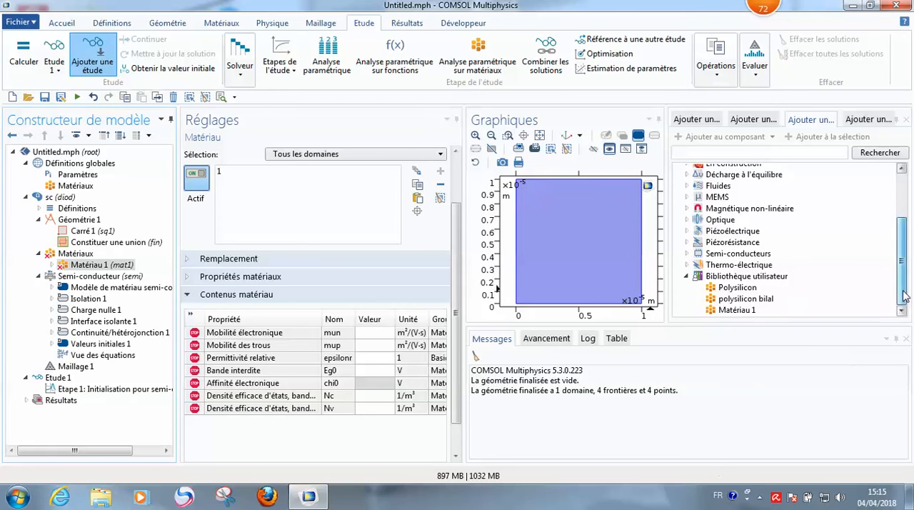
{"action": "left_click", "coordinate": [737, 311]}
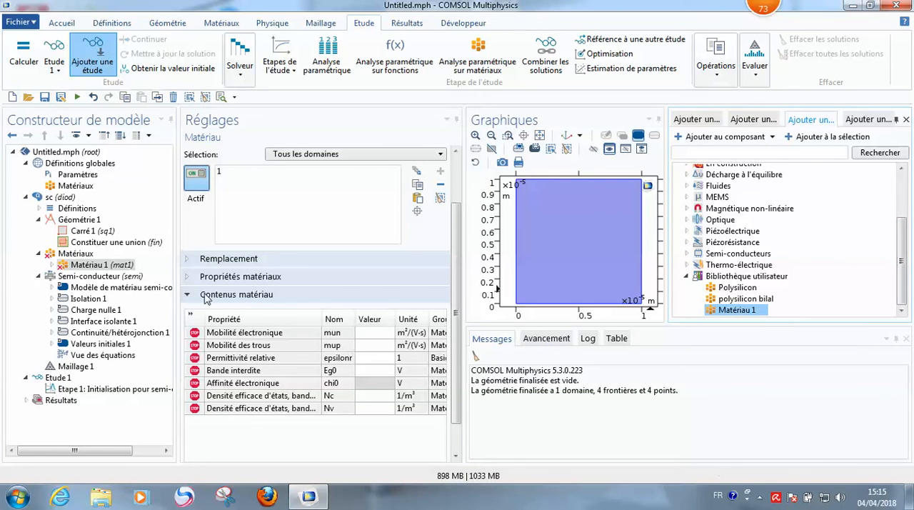
Step: Delete Matériau 1 from the component's materials
{"action": "left_click", "coordinate": [127, 266]}
{"action": "key", "text": "Delete"}
{"action": "key", "text": "Return"}
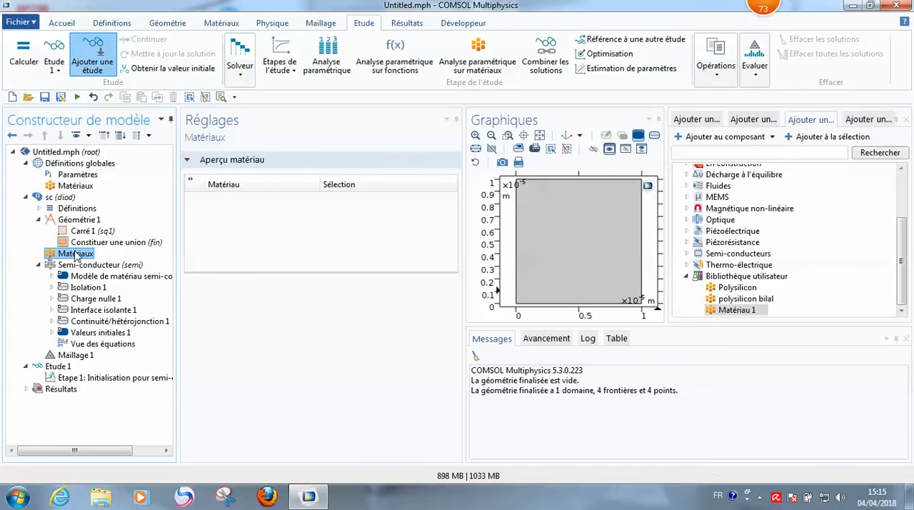
Step: Examine the materials offered in Bibliothèque intégrée for the component
{"action": "right_click", "coordinate": [77, 255]}
{"action": "left_click", "coordinate": [92, 263]}
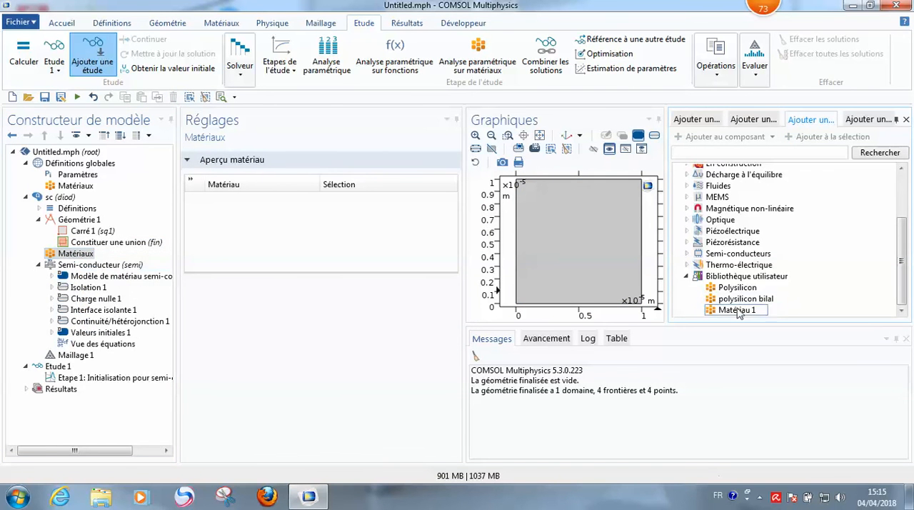
{"action": "left_click", "coordinate": [687, 276]}
{"action": "scroll", "coordinate": [715, 285], "scroll_direction": "up", "scroll_amount": 3}
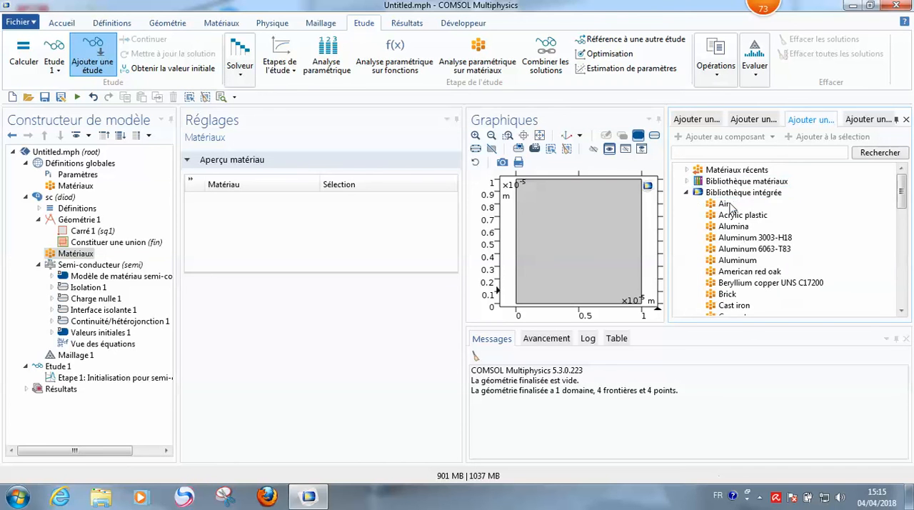
{"action": "scroll", "coordinate": [727, 286], "scroll_direction": "down", "scroll_amount": 4}
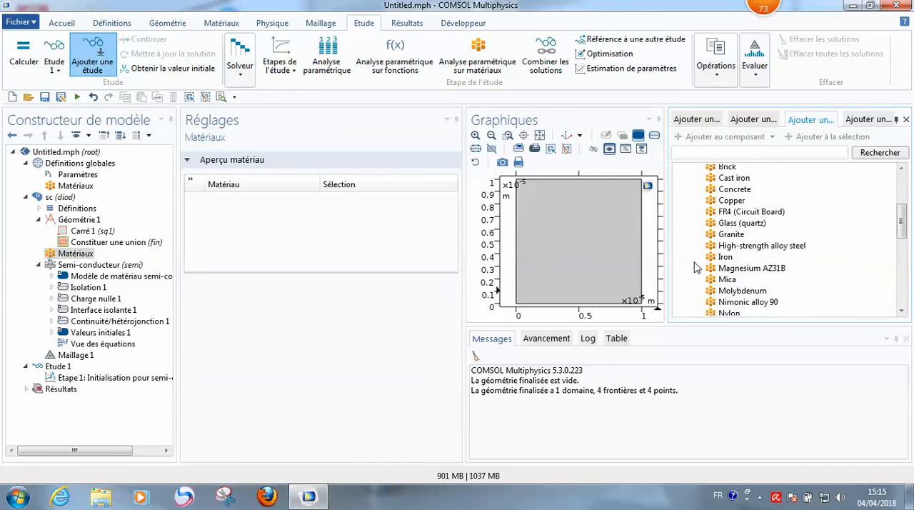
{"action": "scroll", "coordinate": [729, 285], "scroll_direction": "down", "scroll_amount": 3}
{"action": "scroll", "coordinate": [732, 236], "scroll_direction": "down", "scroll_amount": 3}
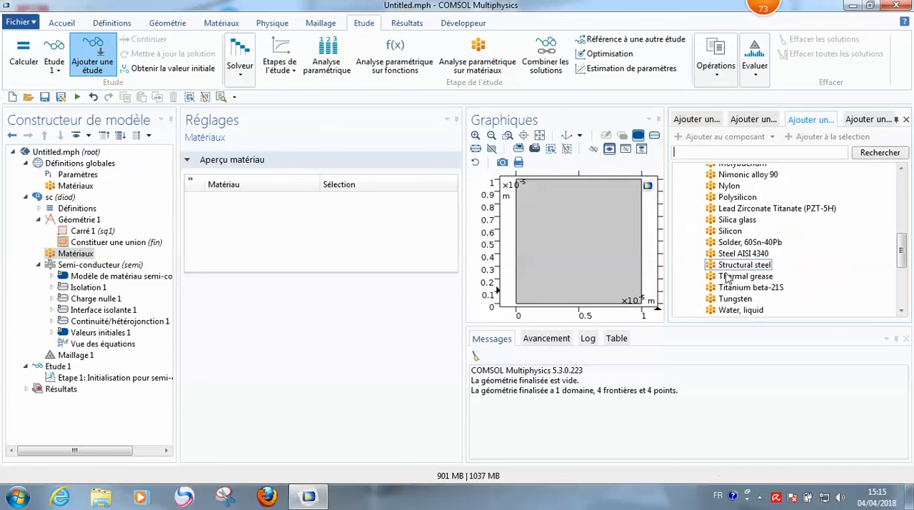
{"action": "scroll", "coordinate": [729, 265], "scroll_direction": "up", "scroll_amount": 4}
{"action": "scroll", "coordinate": [728, 266], "scroll_direction": "up", "scroll_amount": 5}
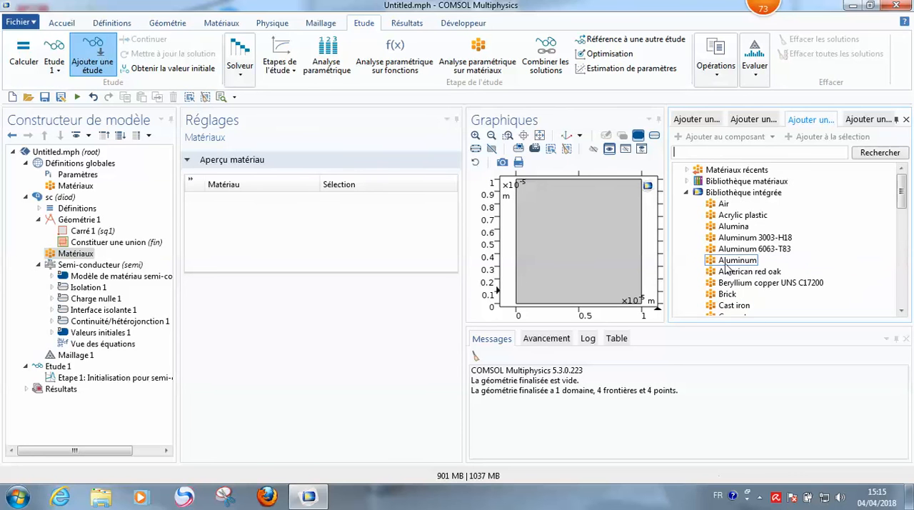
{"action": "scroll", "coordinate": [715, 250], "scroll_direction": "down", "scroll_amount": 1}
{"action": "scroll", "coordinate": [715, 250], "scroll_direction": "down", "scroll_amount": 6}
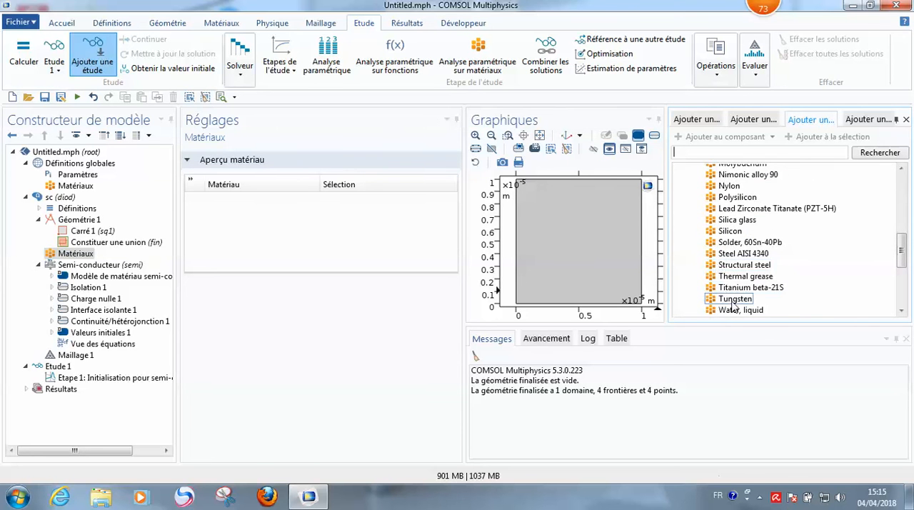
{"action": "scroll", "coordinate": [720, 248], "scroll_direction": "up", "scroll_amount": 8}
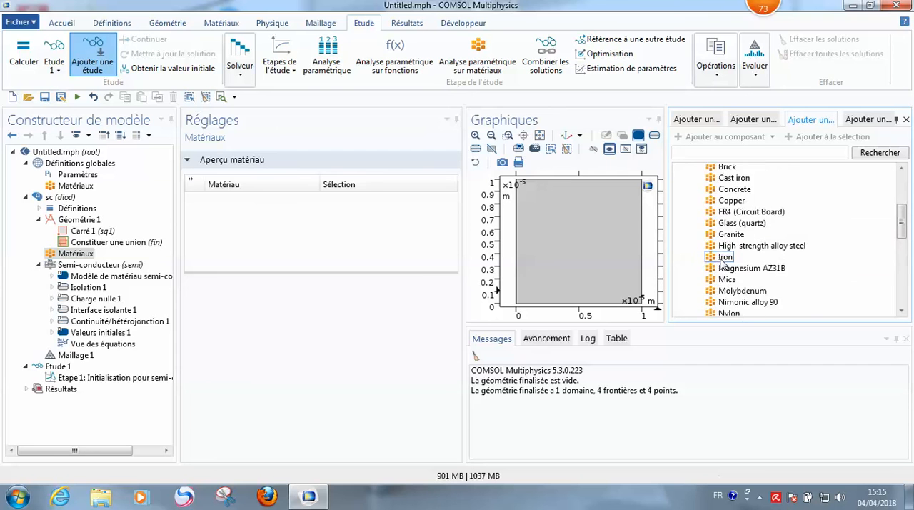
{"action": "left_click", "coordinate": [687, 193]}
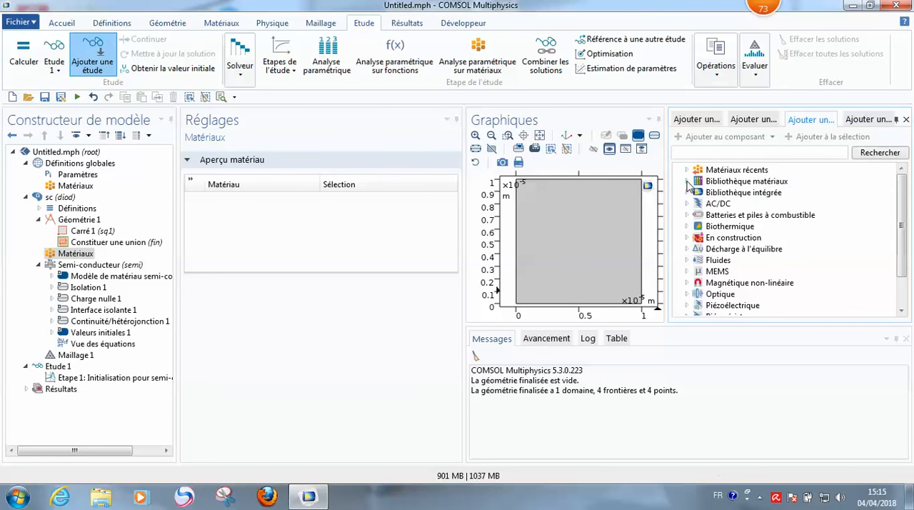
Step: Add Si - Silicon from Matériaux récents to the component and switch its domain selection to manual
{"action": "left_click", "coordinate": [687, 170]}
{"action": "left_click", "coordinate": [725, 182]}
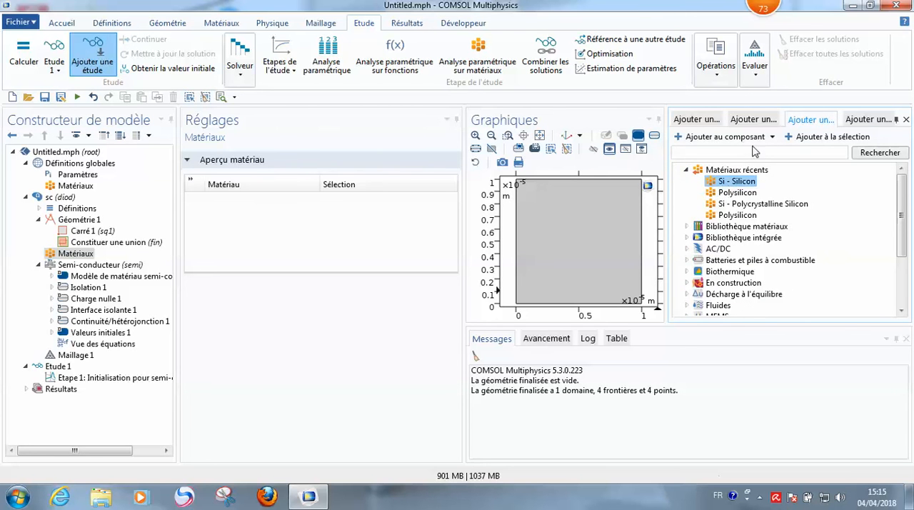
{"action": "double_click", "coordinate": [732, 184]}
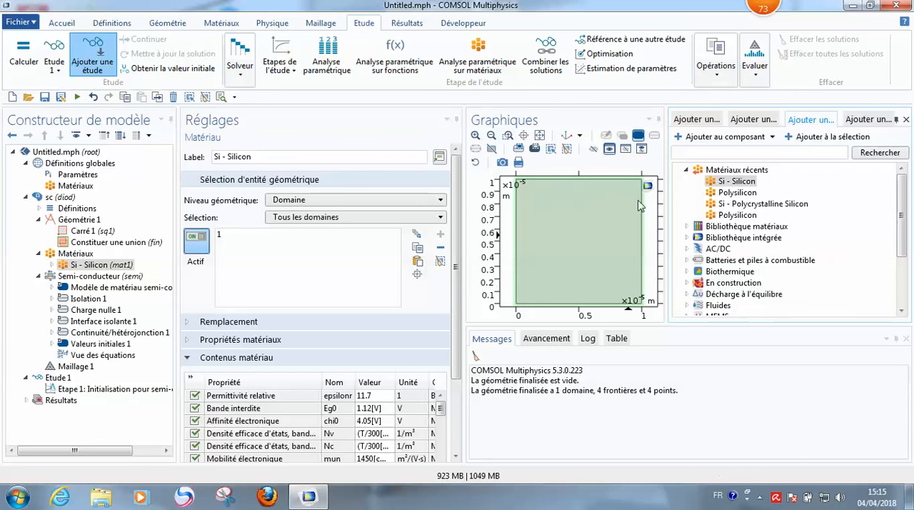
{"action": "left_click", "coordinate": [584, 250]}
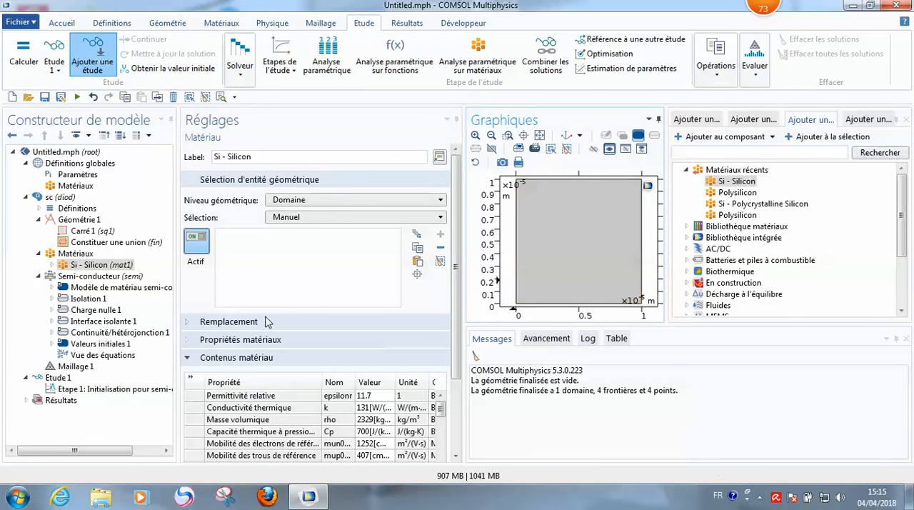
Step: Add two more copies of Si - Silicon to the component, assigning the first copy to the square domain
{"action": "left_click", "coordinate": [828, 137]}
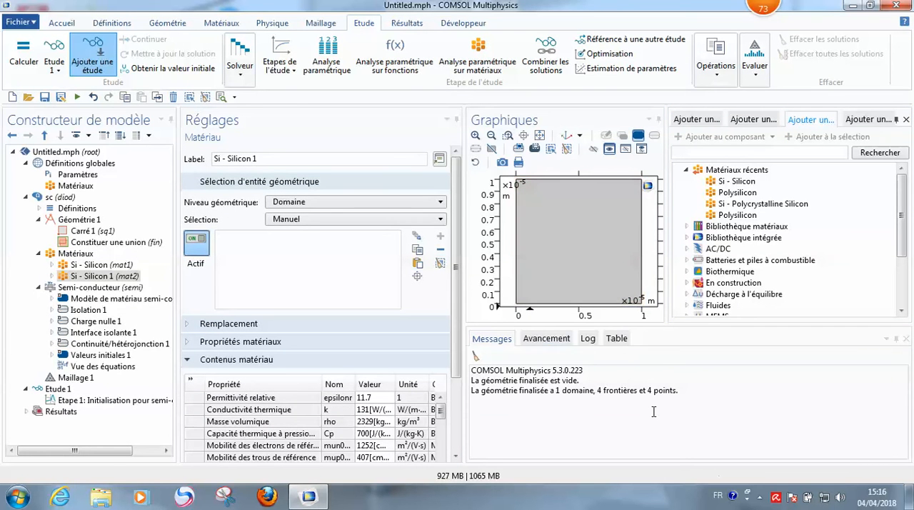
{"action": "left_click", "coordinate": [574, 222]}
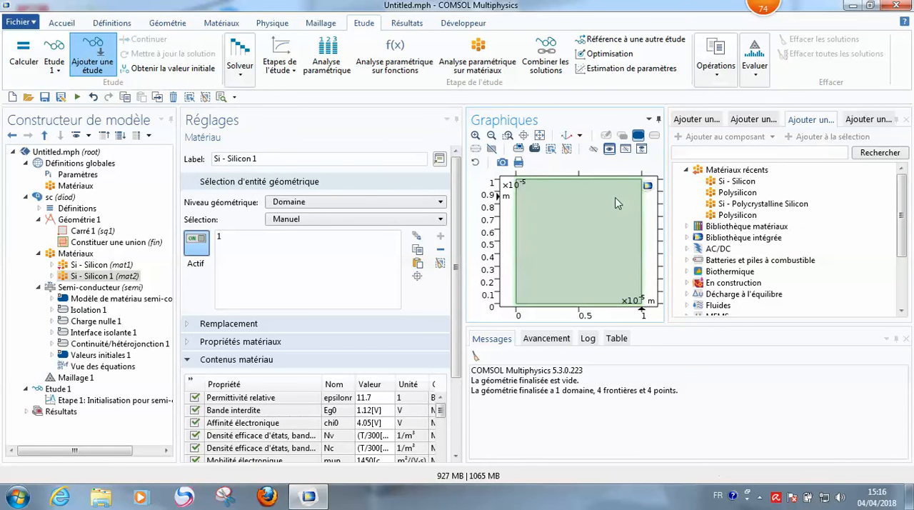
{"action": "left_click", "coordinate": [734, 183]}
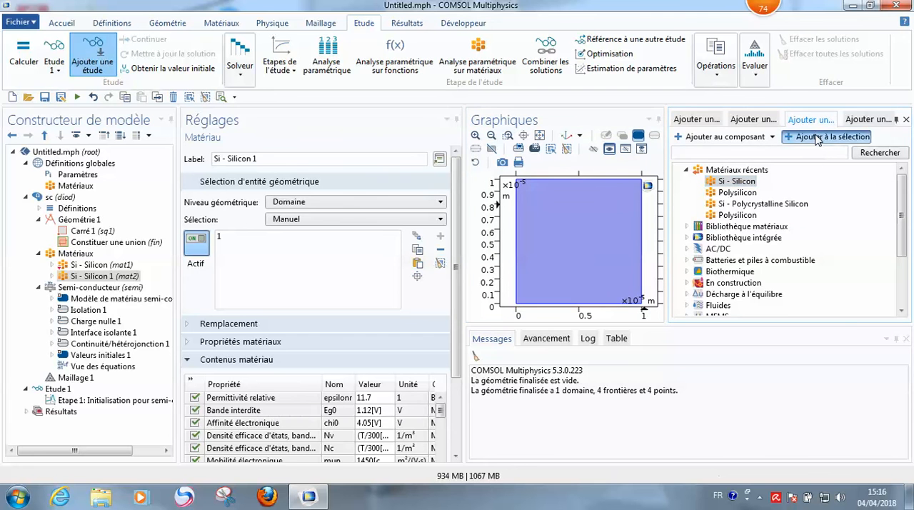
{"action": "left_click", "coordinate": [132, 405]}
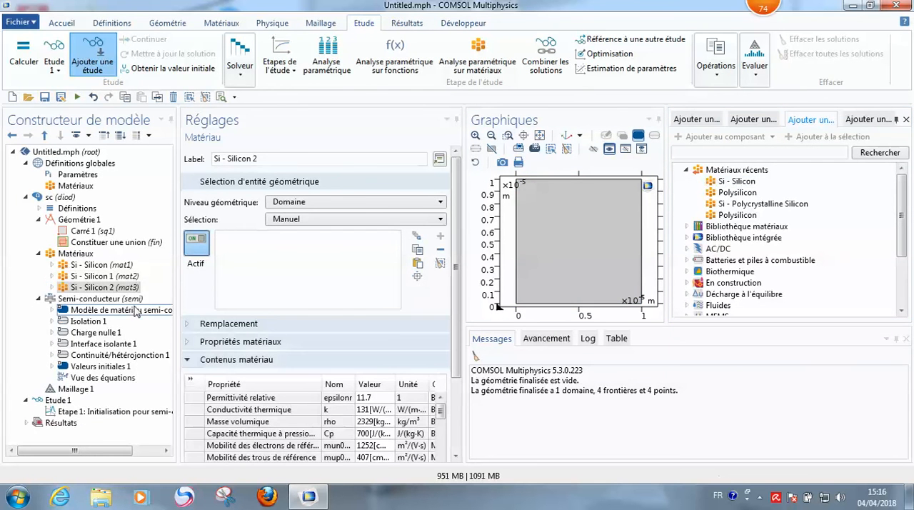
Step: Delete the duplicate materials Si - Silicon 2 and Si - Silicon 1 from the component
{"action": "key", "text": "Delete"}
{"action": "key", "text": "Return"}
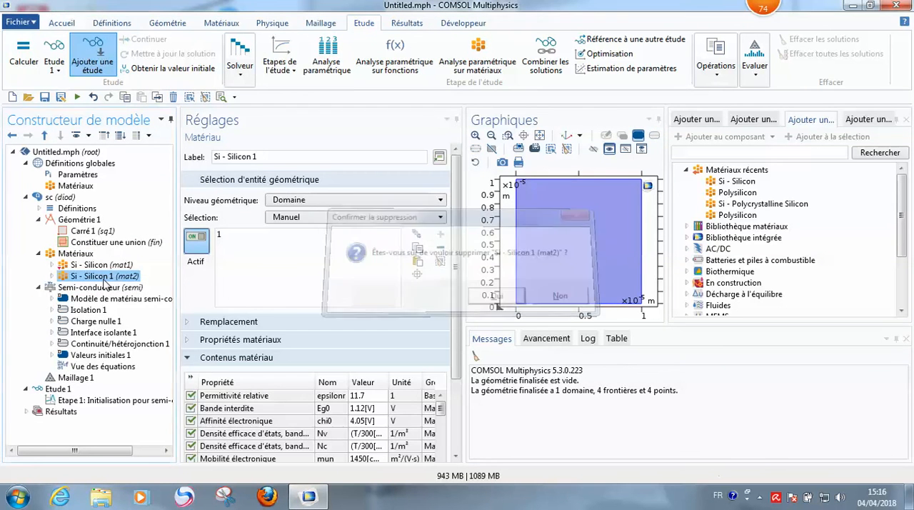
{"action": "key", "text": "Delete"}
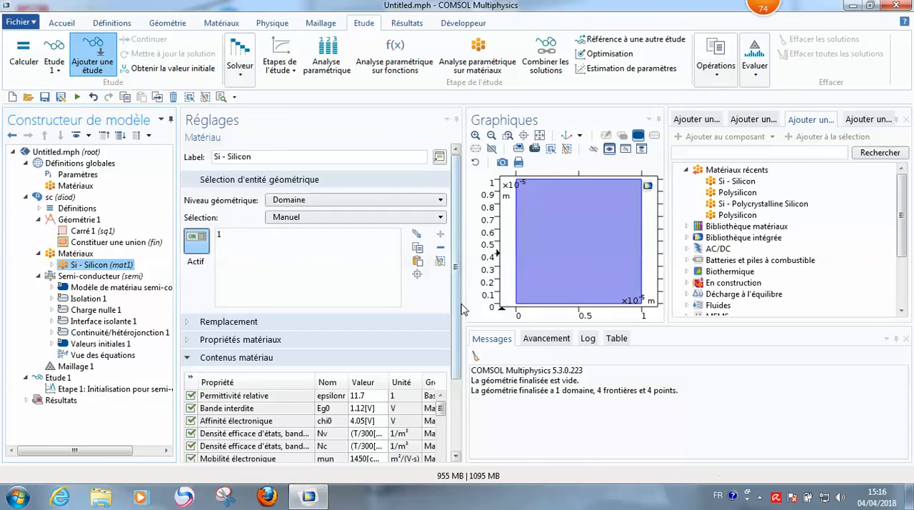
Step: Review the material contents of Si - Silicon and the settings of the Semi-conducteur physics
{"action": "scroll", "coordinate": [335, 307], "scroll_direction": "down", "scroll_amount": 3}
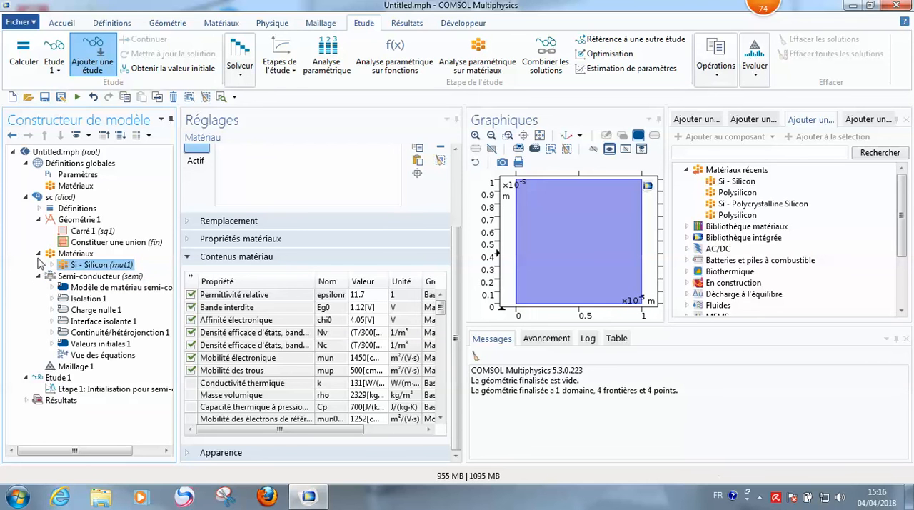
{"action": "left_click", "coordinate": [686, 169]}
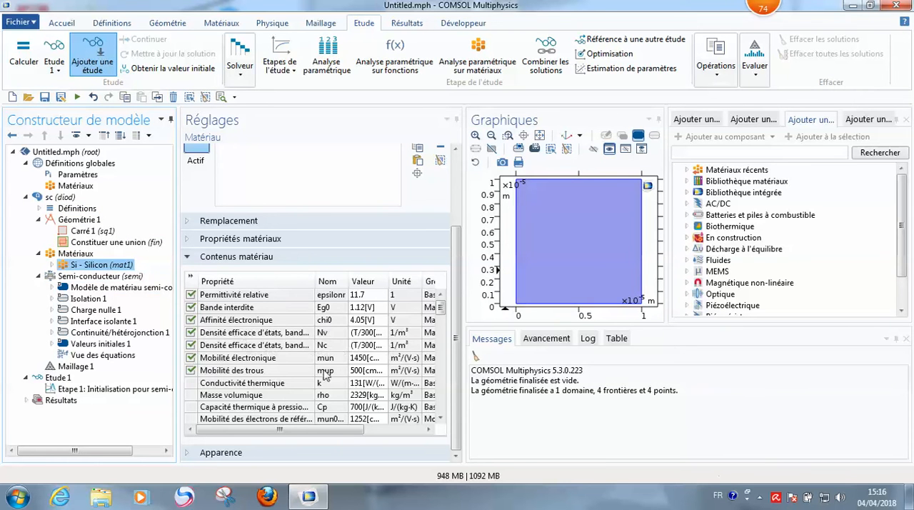
{"action": "left_click", "coordinate": [89, 276]}
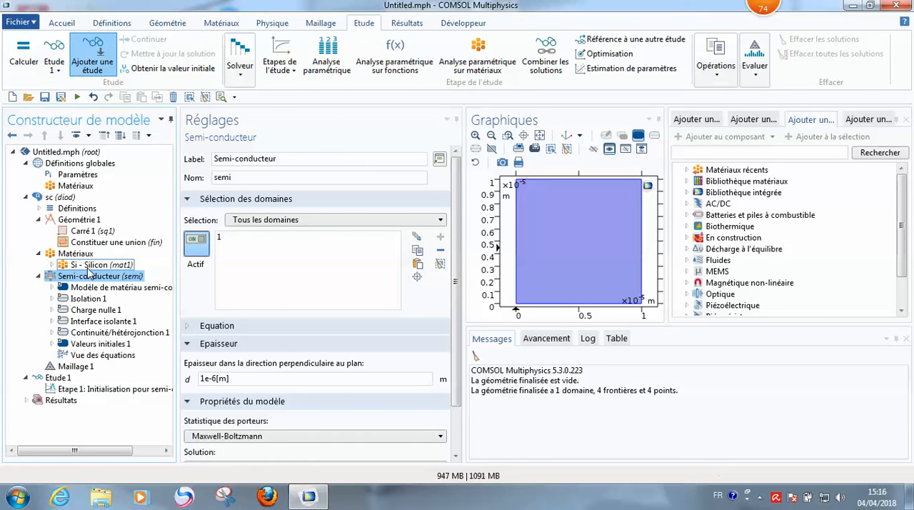
{"action": "left_click", "coordinate": [38, 253]}
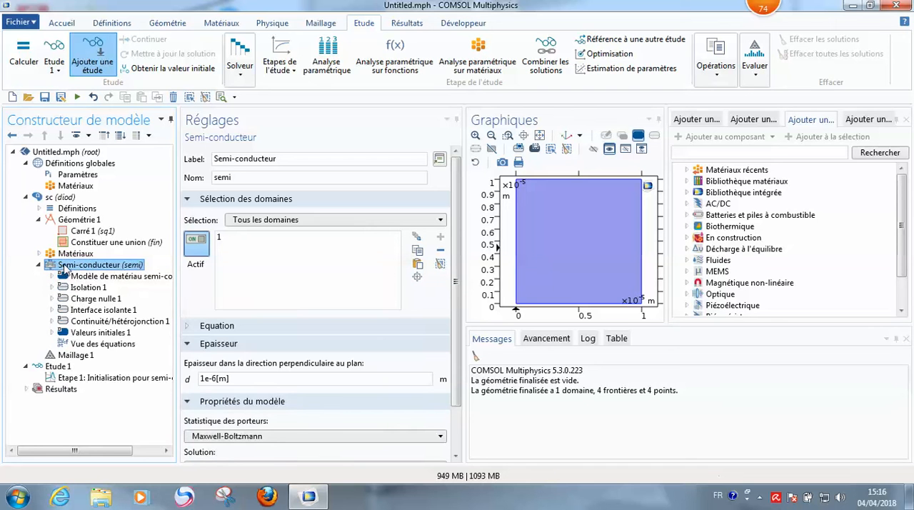
{"action": "left_click", "coordinate": [39, 254]}
{"action": "left_click", "coordinate": [99, 264]}
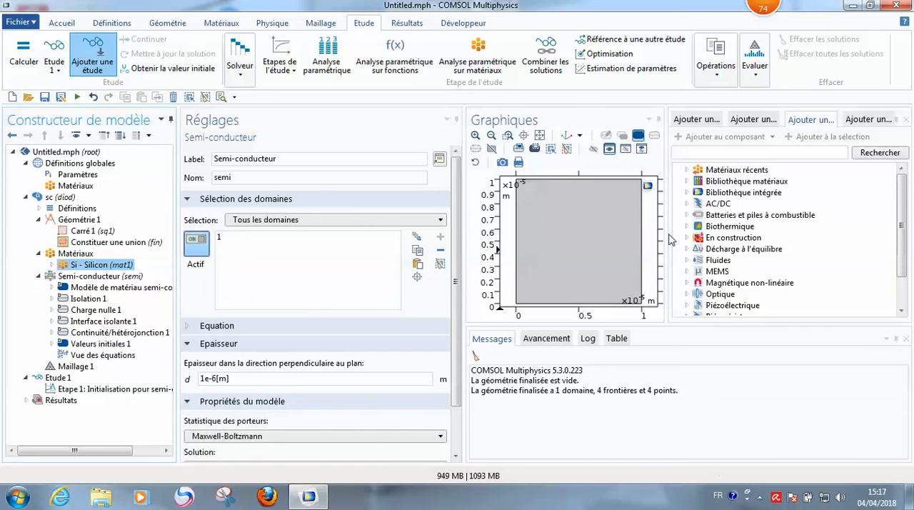
Step: Widen the model tree and examine the Basique property group of Si - Silicon
{"action": "left_click", "coordinate": [52, 265]}
{"action": "left_click_drag", "start_coordinate": [179, 277], "coordinate": [268, 278]}
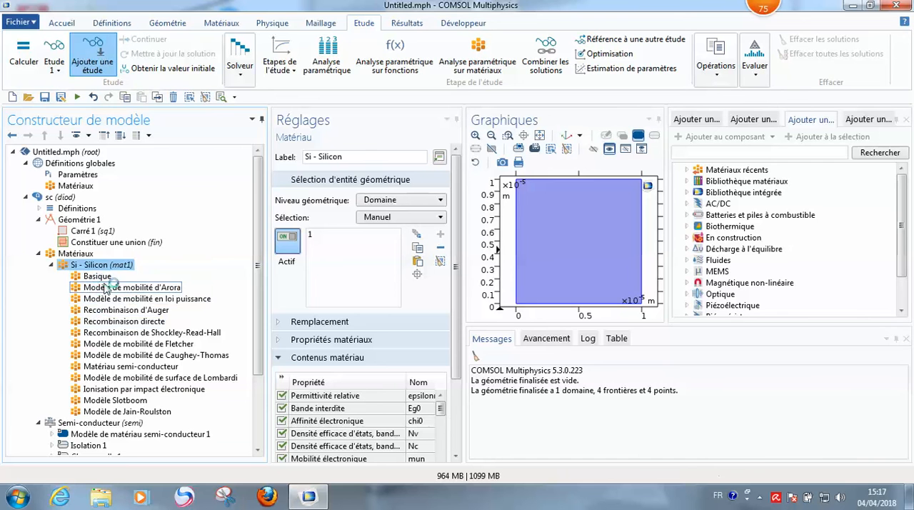
{"action": "left_click", "coordinate": [91, 276]}
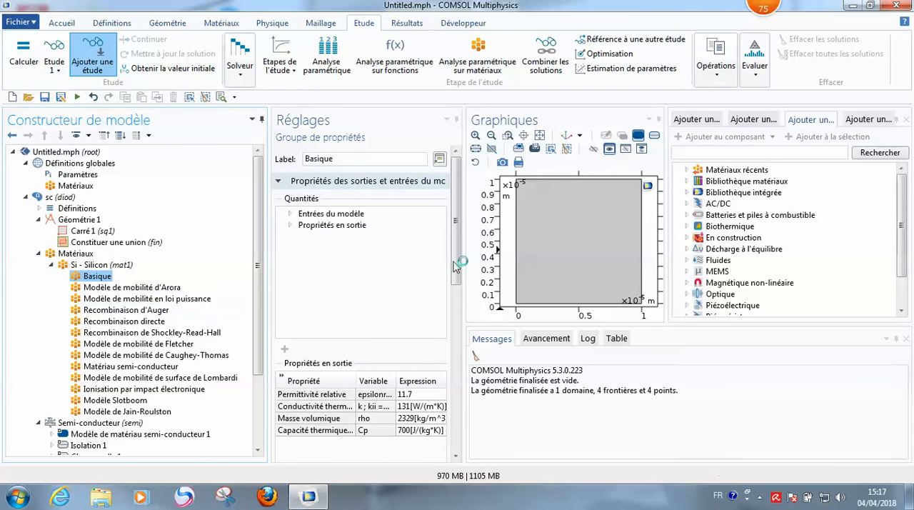
{"action": "scroll", "coordinate": [456, 270], "scroll_direction": "down", "scroll_amount": 3}
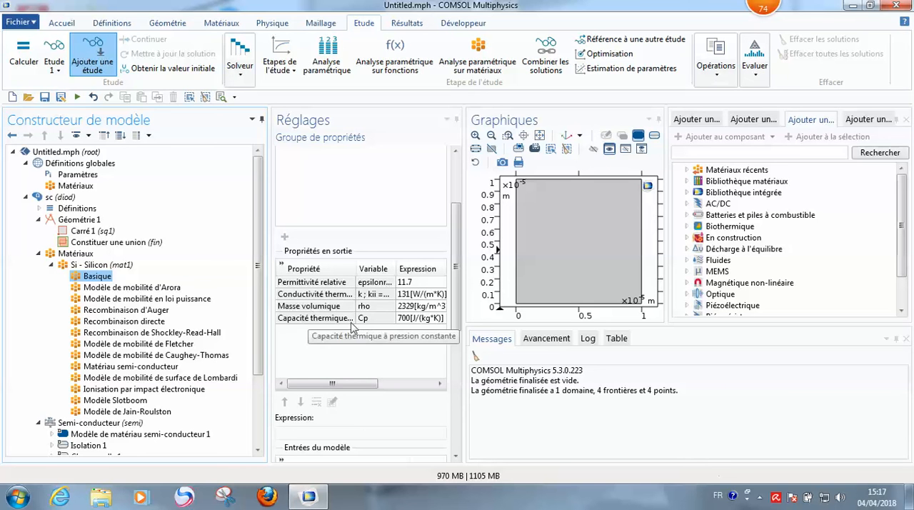
{"action": "left_click", "coordinate": [51, 265]}
{"action": "left_click", "coordinate": [39, 255]}
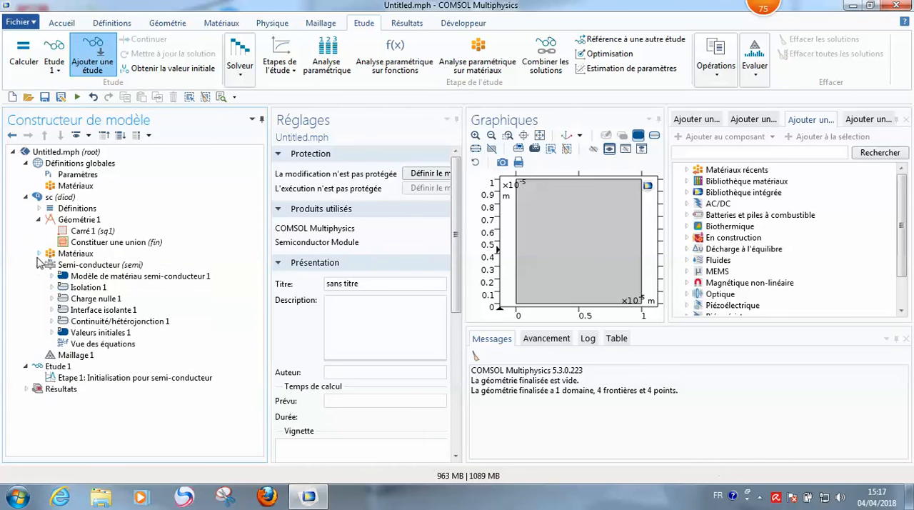
Step: Examine the Si - Silicon property groups for Arora, power-law and Fletcher mobility and for Auger, direct and Shockley-Read-Hall recombination
{"action": "left_click", "coordinate": [40, 254]}
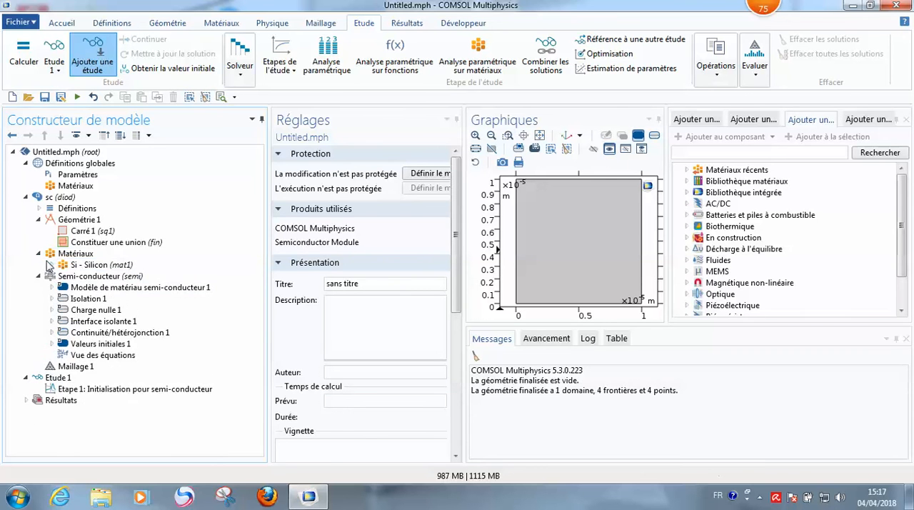
{"action": "left_click", "coordinate": [50, 265]}
{"action": "left_click", "coordinate": [132, 287]}
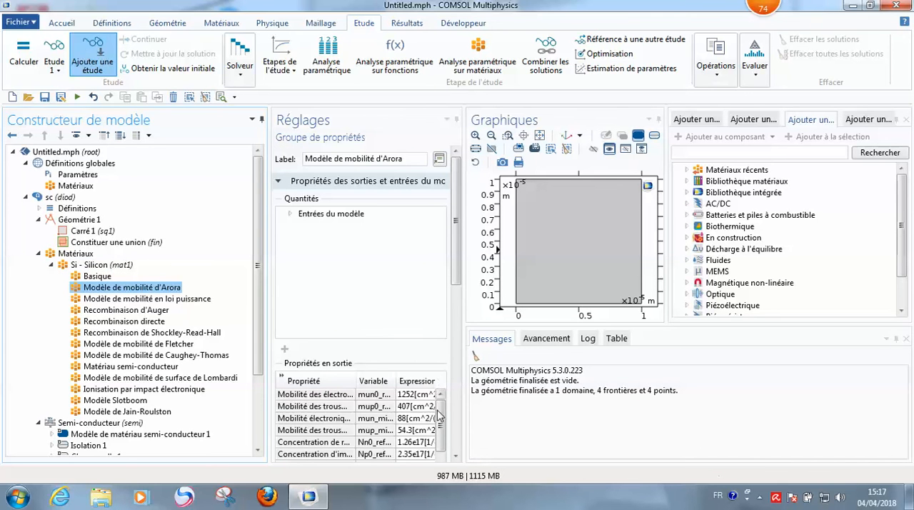
{"action": "scroll", "coordinate": [441, 405], "scroll_direction": "down", "scroll_amount": 1}
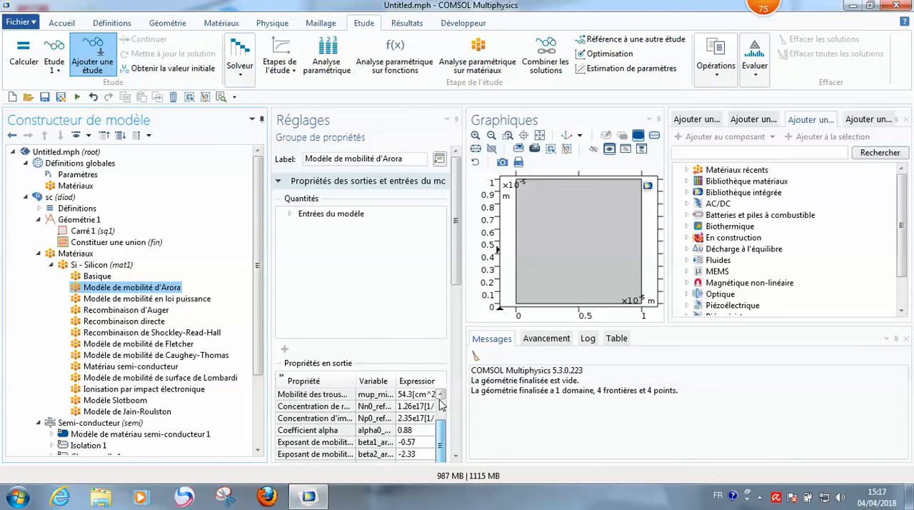
{"action": "left_click", "coordinate": [150, 299]}
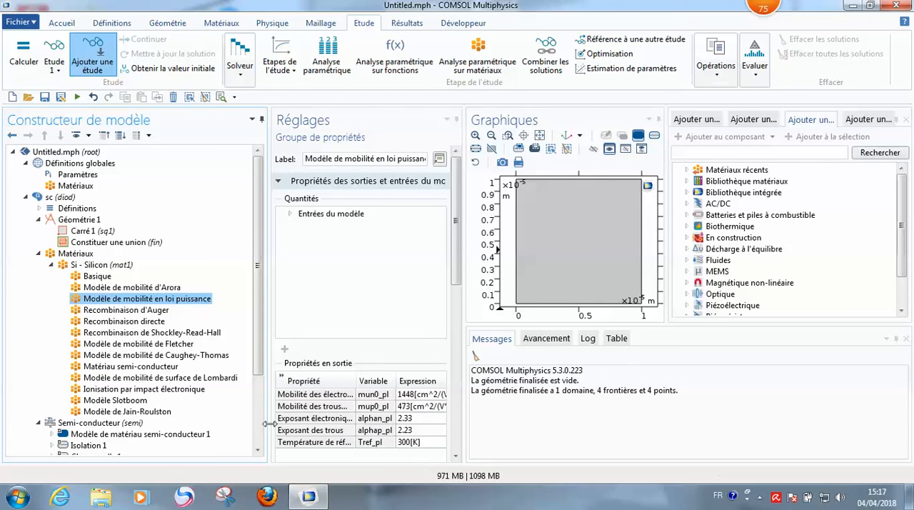
{"action": "left_click", "coordinate": [152, 312]}
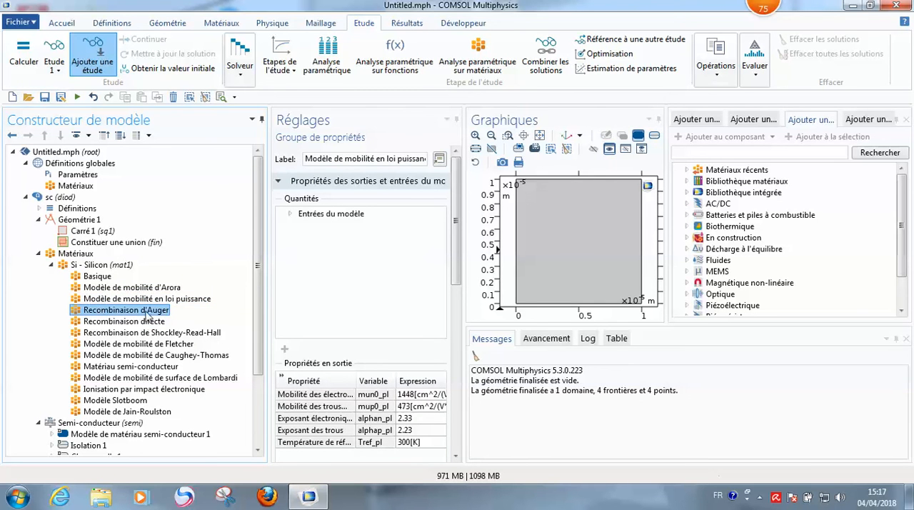
{"action": "left_click", "coordinate": [101, 322]}
{"action": "left_click", "coordinate": [136, 333]}
{"action": "left_click", "coordinate": [163, 344]}
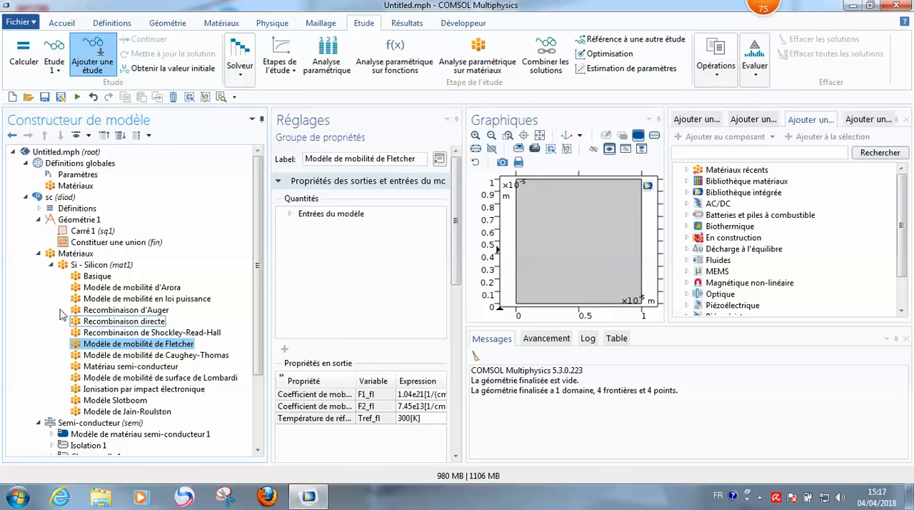
{"action": "left_click", "coordinate": [51, 265]}
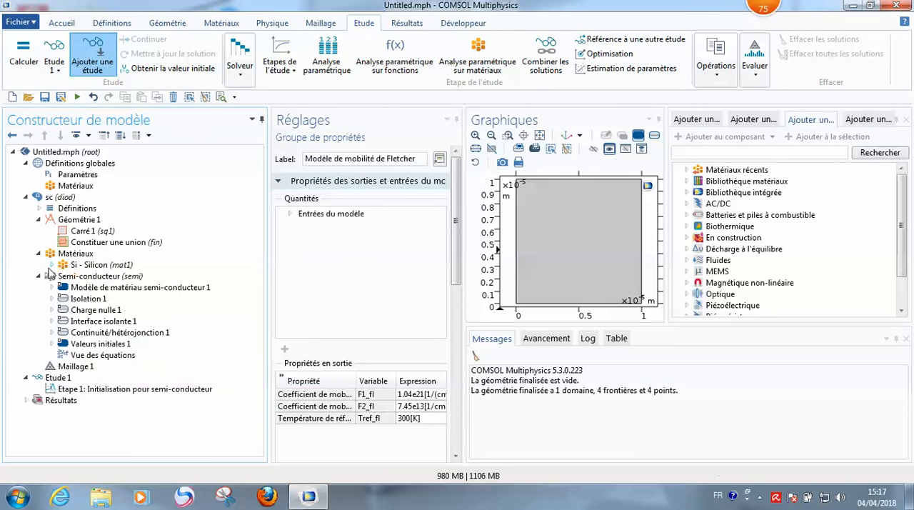
{"action": "left_click", "coordinate": [51, 265]}
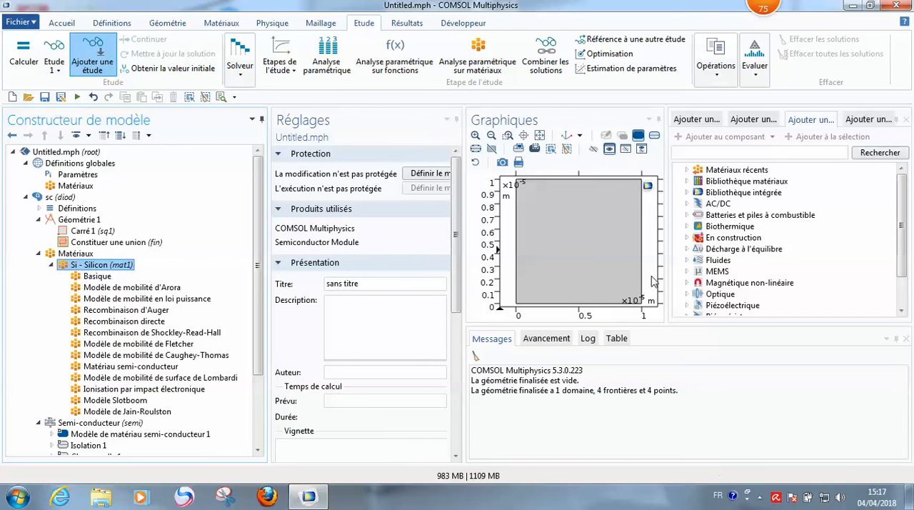
{"action": "left_click", "coordinate": [51, 265]}
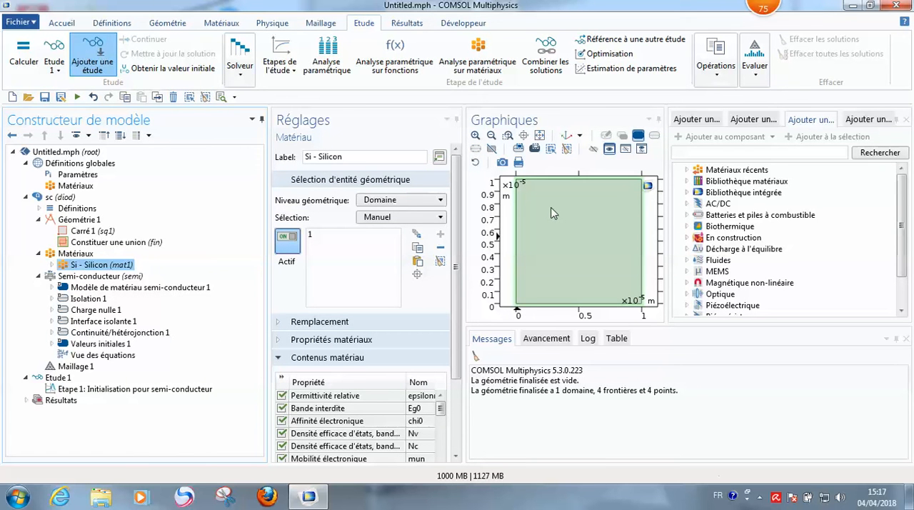